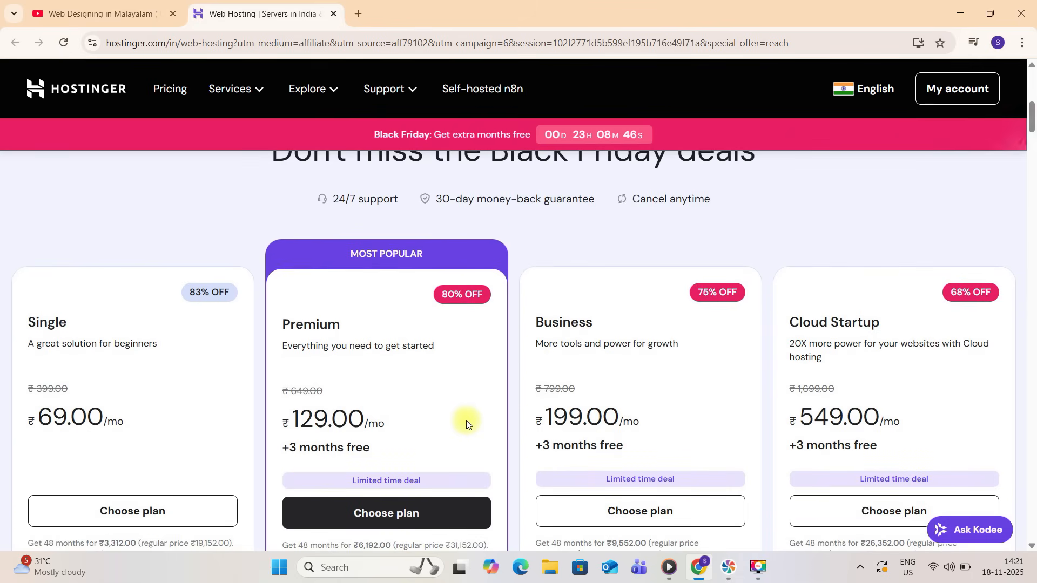
- Compare the features of the four web hosting plans and choose the Premium plan
scroll(450, 409, down, 1)
scroll(449, 409, down, 2)
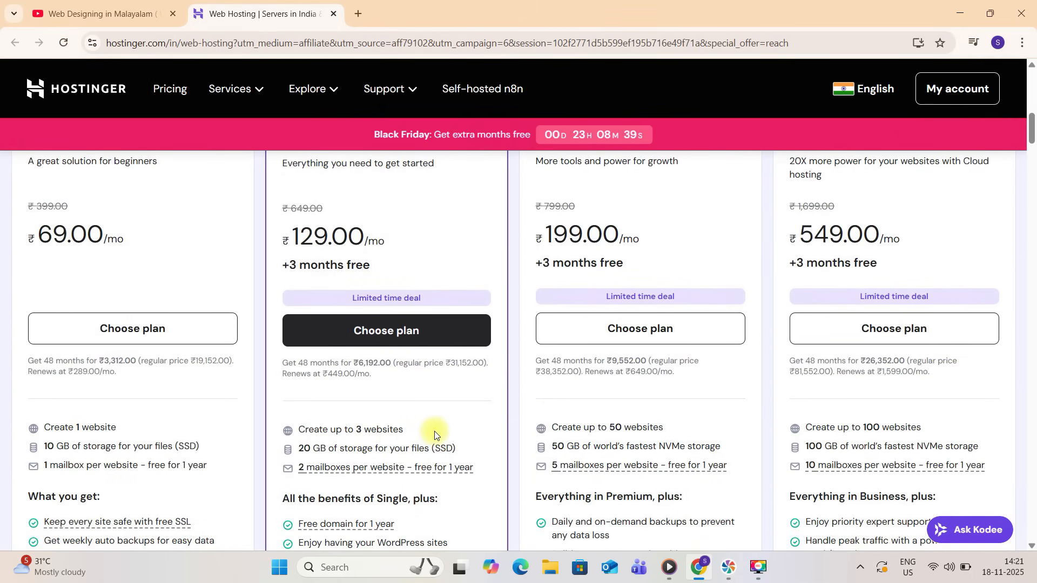
scroll(434, 435, down, 1)
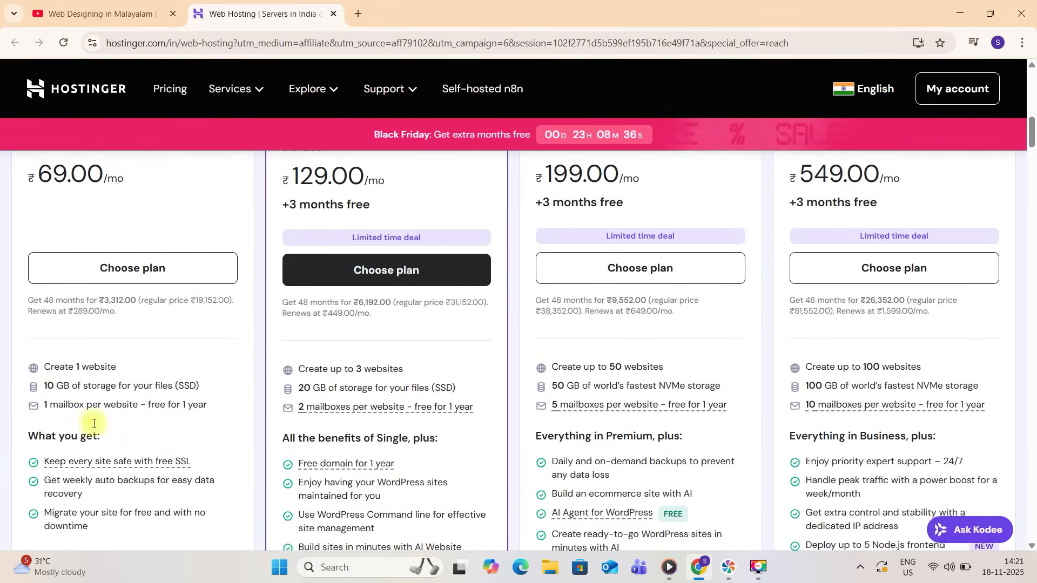
scroll(372, 453, down, 3)
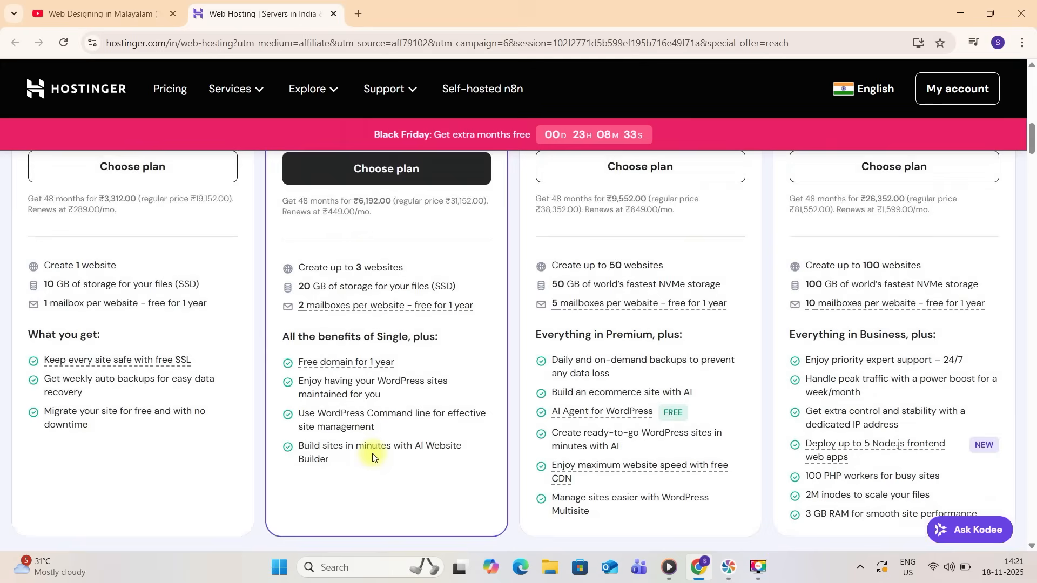
scroll(372, 456, down, 2)
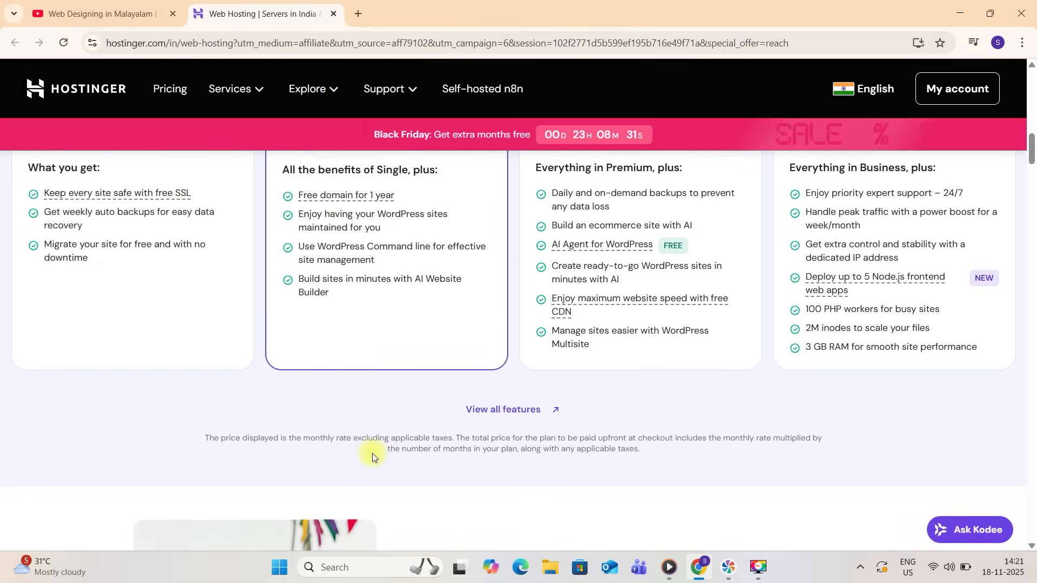
scroll(373, 456, up, 7)
scroll(373, 459, up, 2)
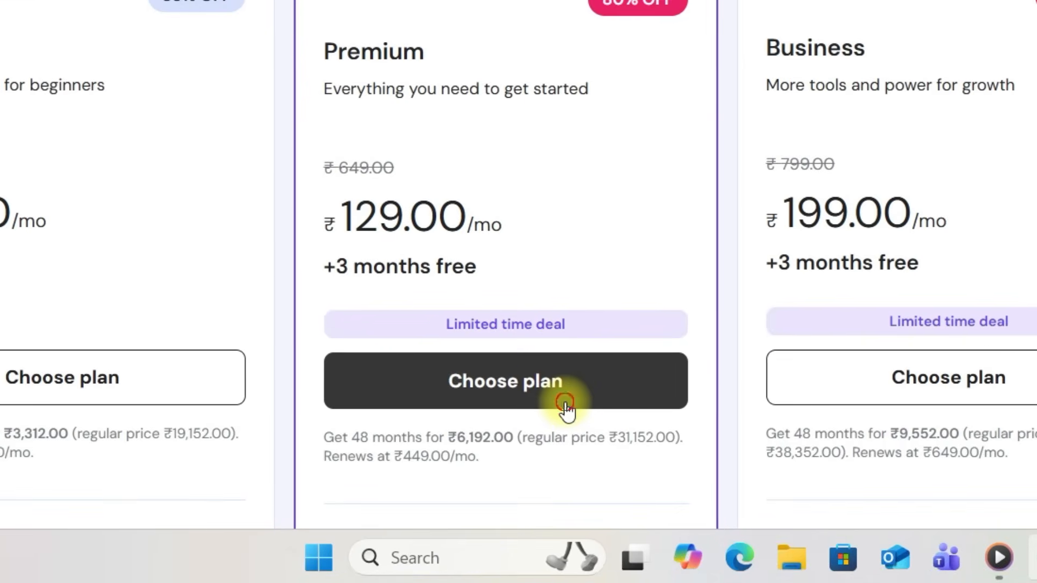
click(532, 422)
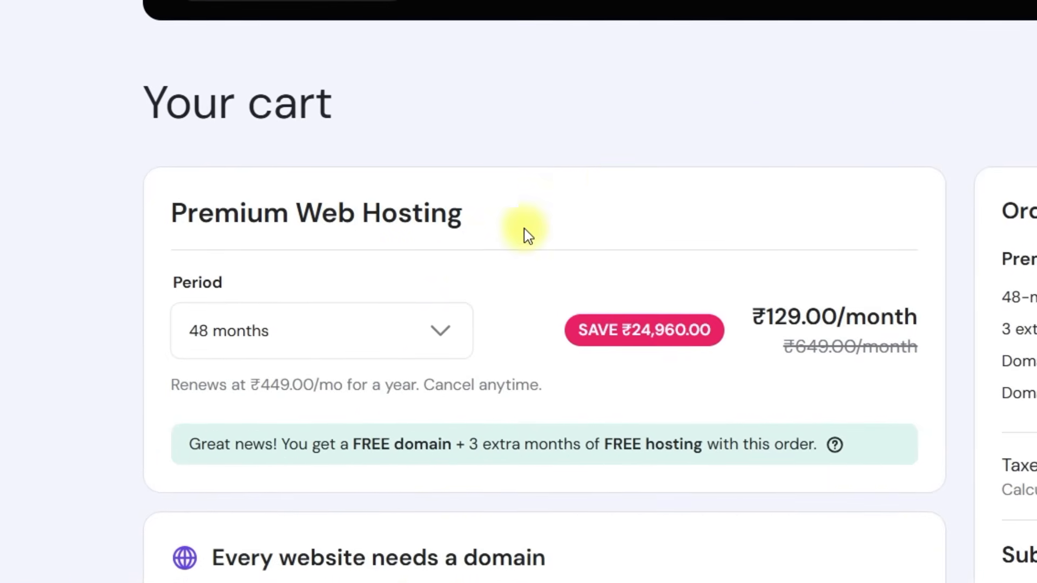
- Set the Premium Web Hosting period to 12 months in the cart
click(429, 341)
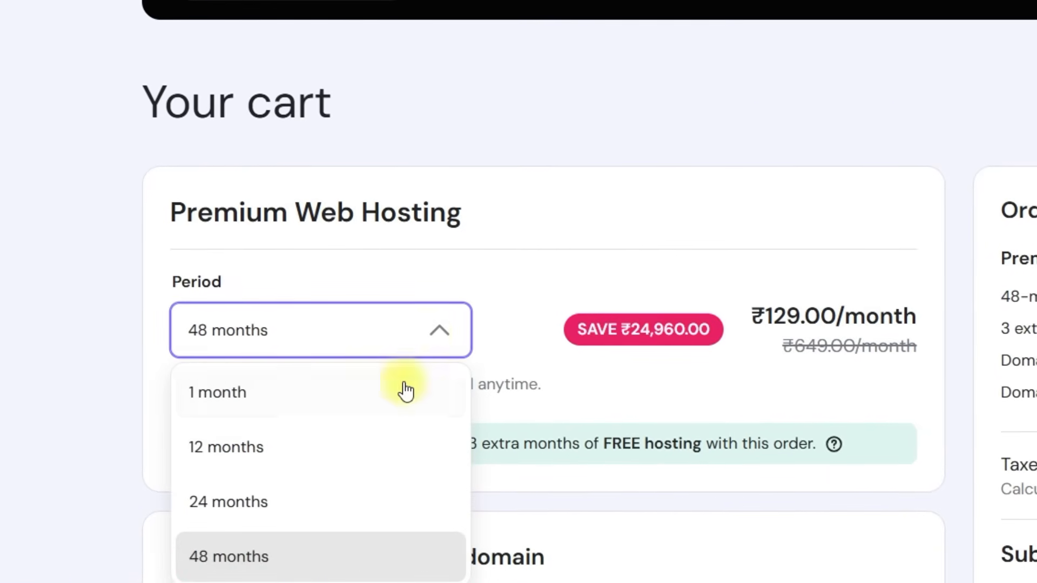
click(380, 454)
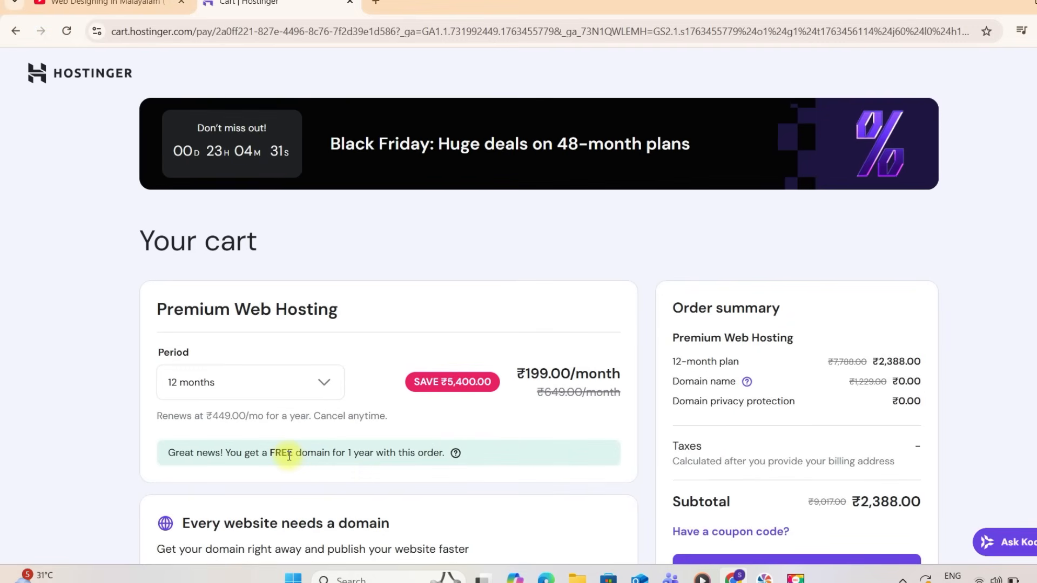
- Try the 1-month hosting period for comparison, and return the period to 12 months
scroll(289, 457, down, 2)
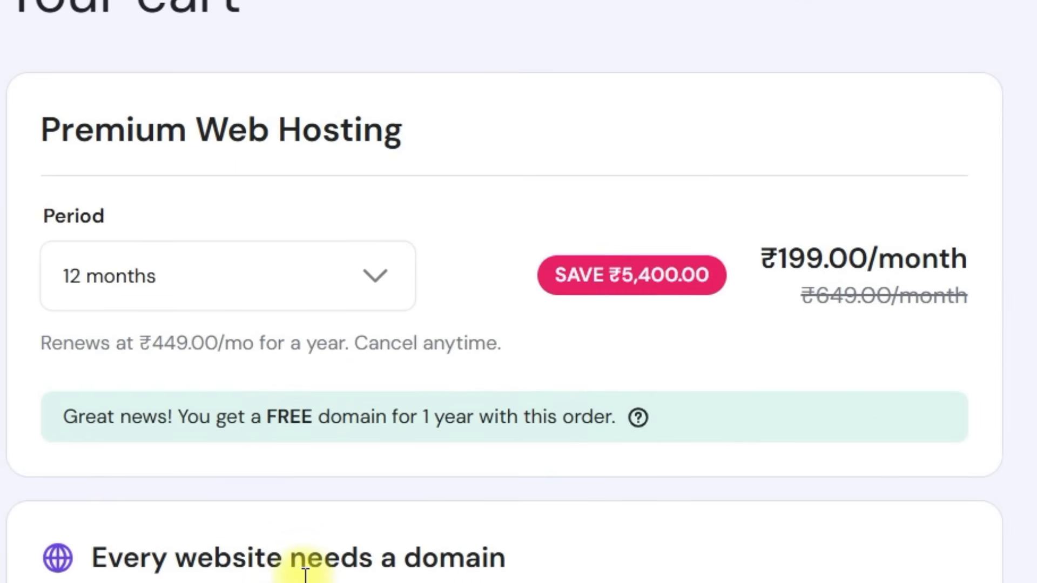
click(339, 254)
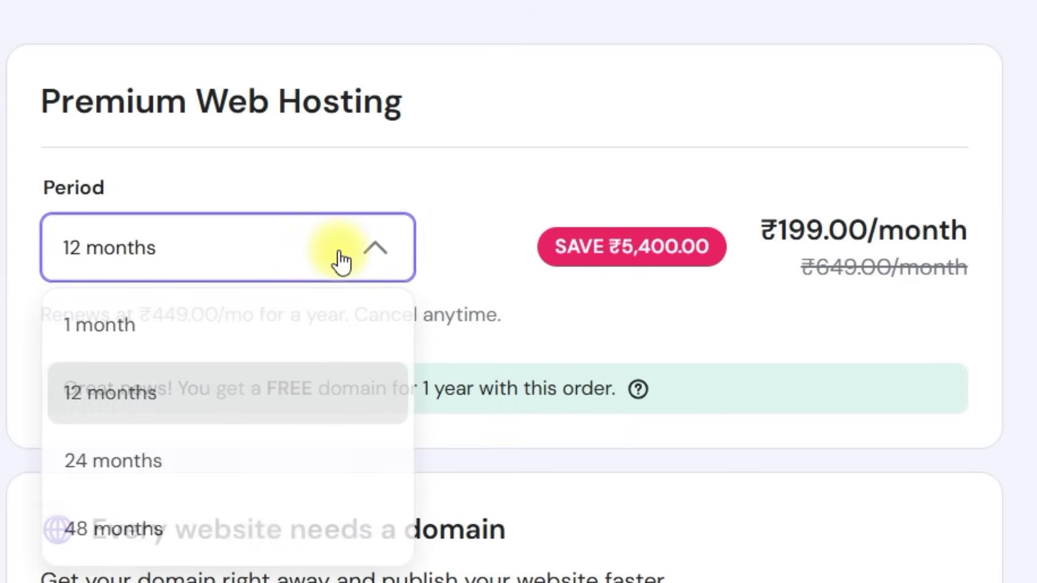
click(338, 320)
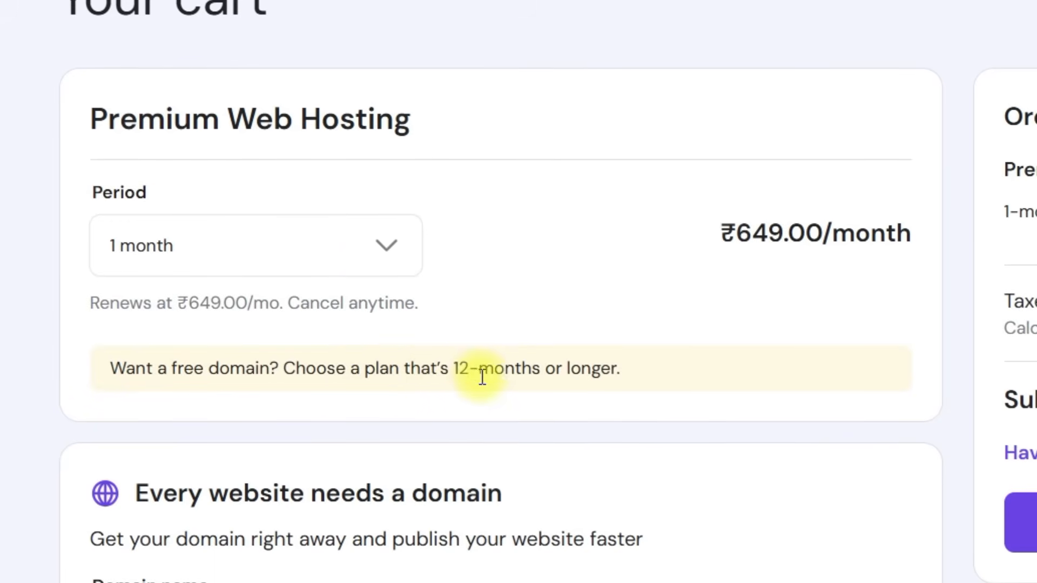
click(349, 253)
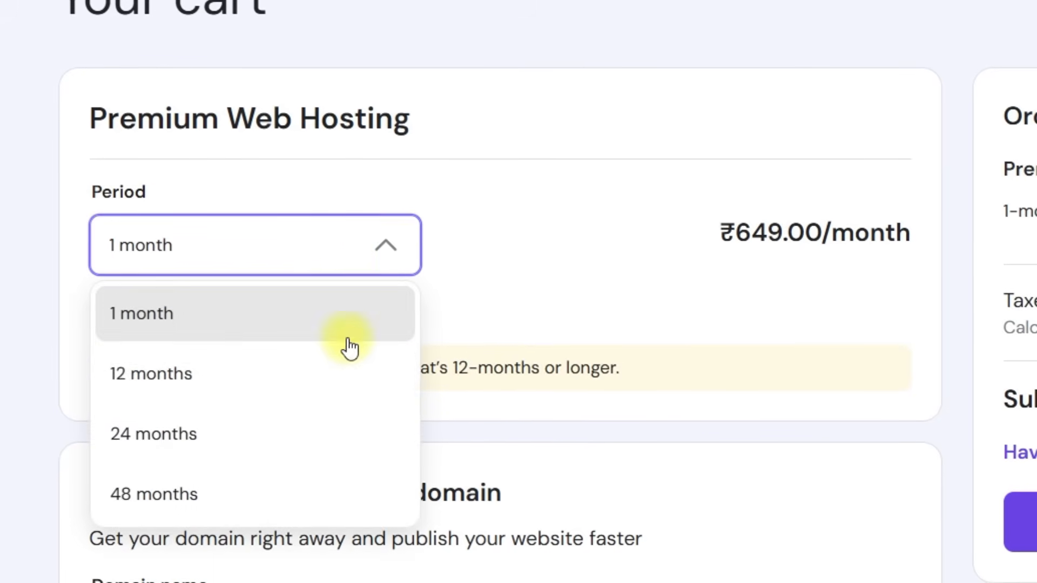
click(348, 366)
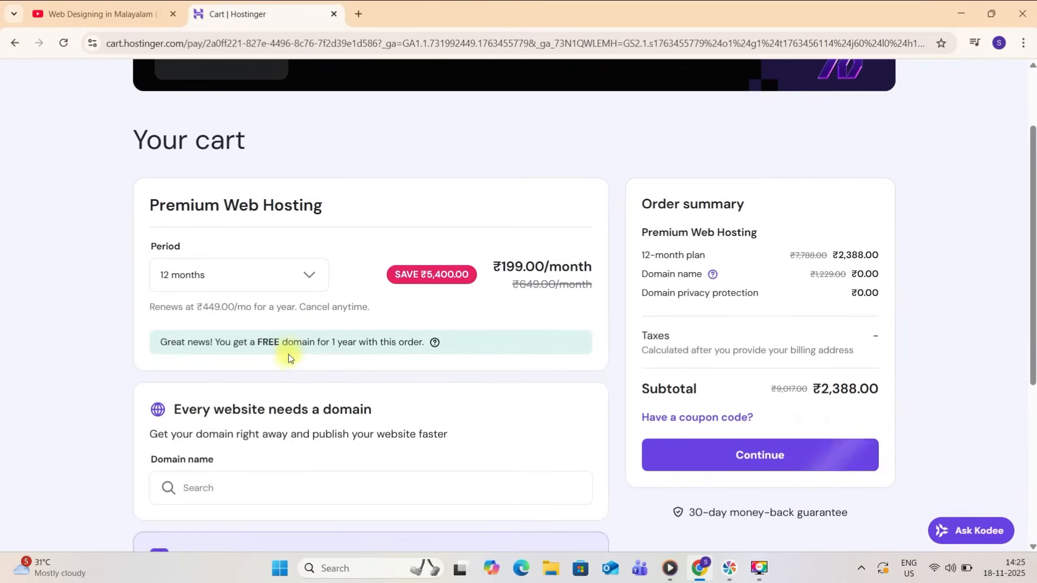
- Apply the promotional coupon code to the 12-month order and proceed to checkout
scroll(289, 354, down, 1)
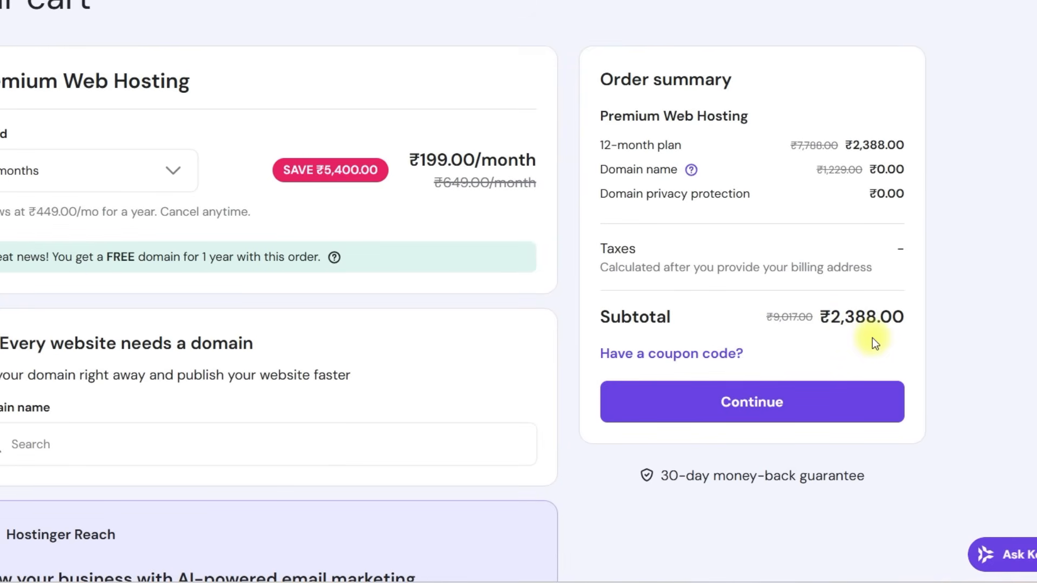
click(645, 355)
text(SHAMEER)
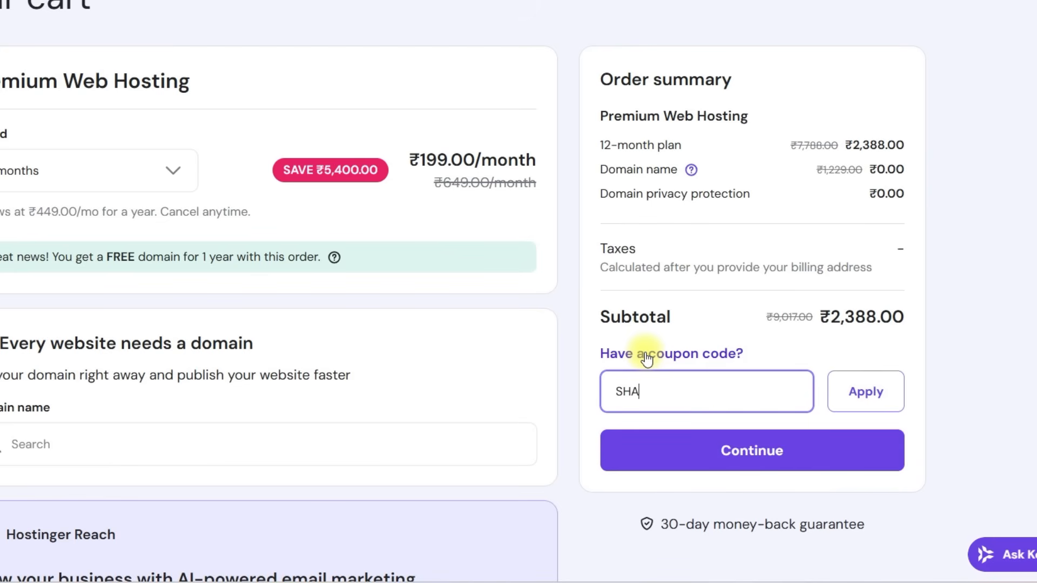
click(883, 397)
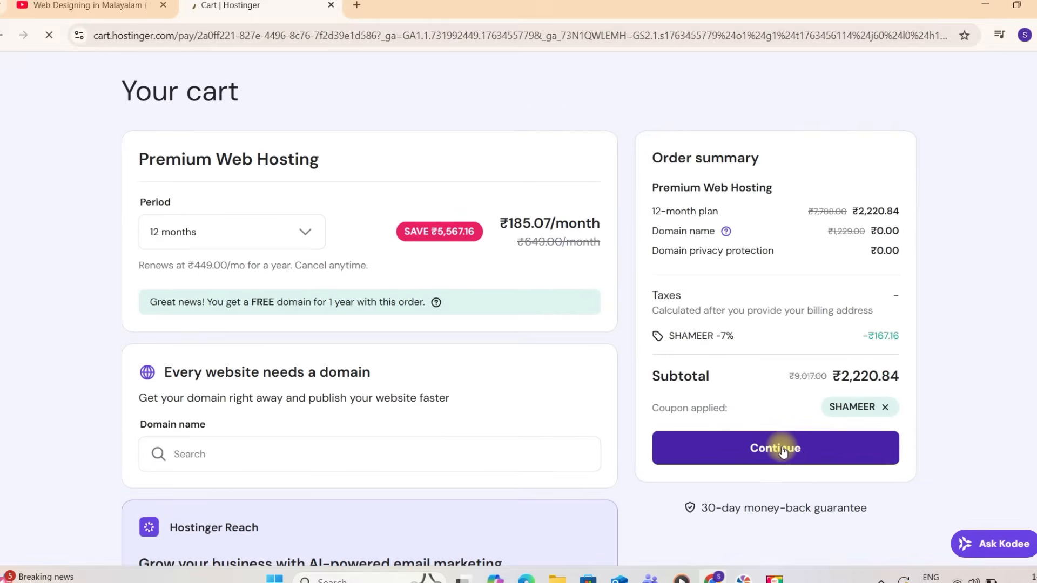
click(770, 442)
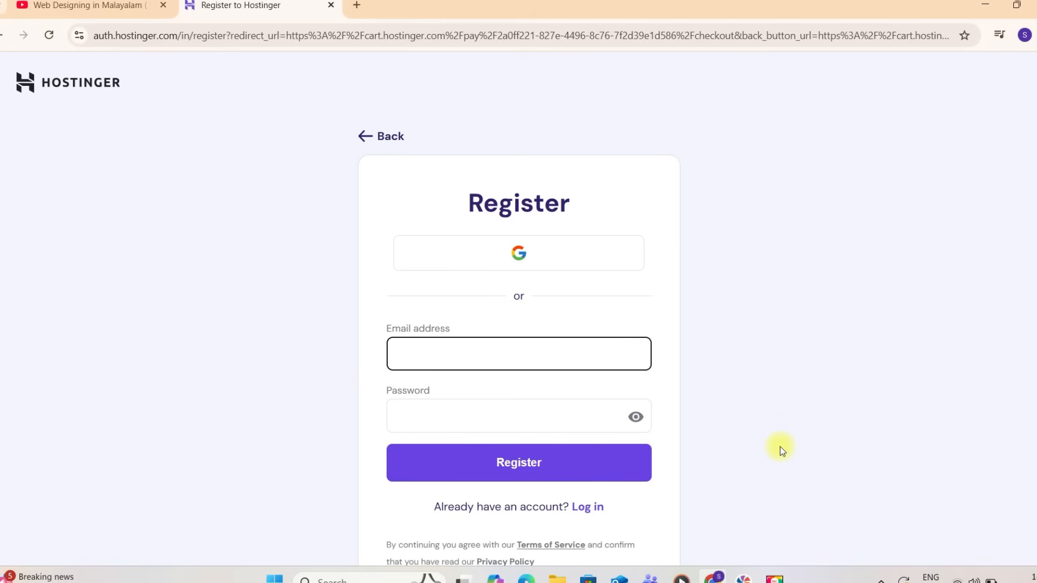
- Register for the hosting account with the listed Google account and approve the sign-in
click(535, 265)
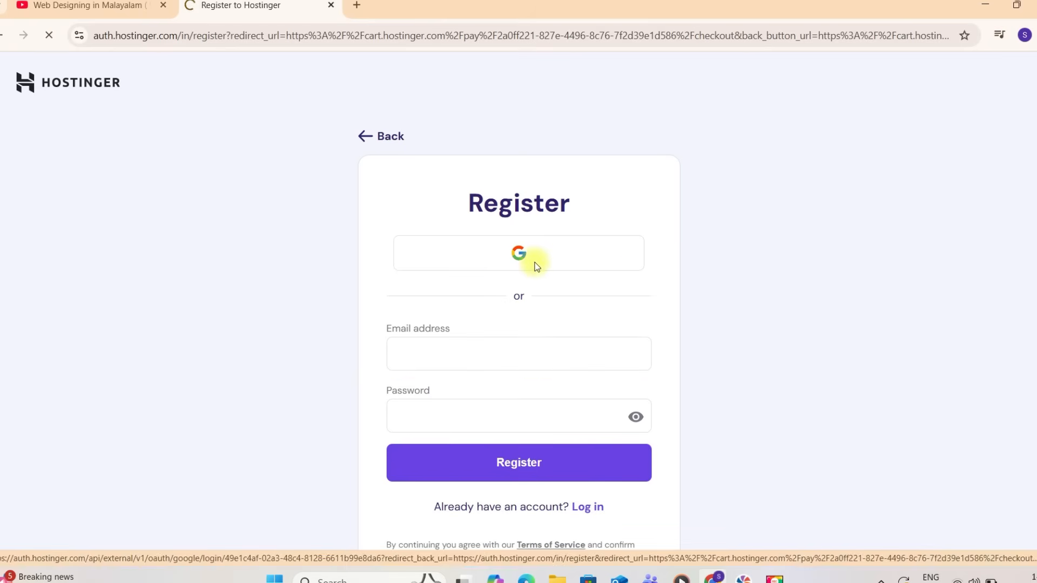
click(677, 254)
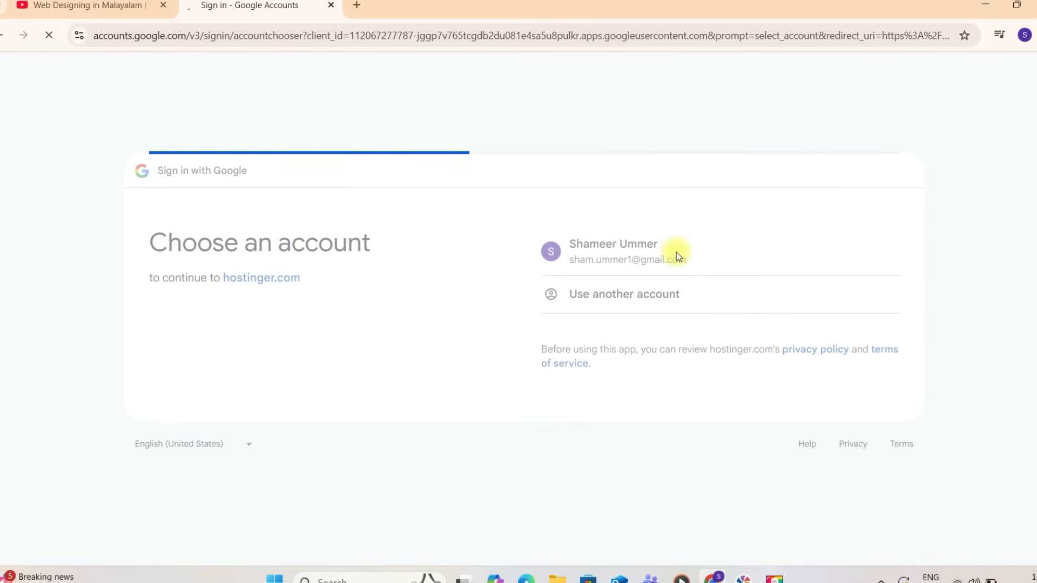
click(789, 448)
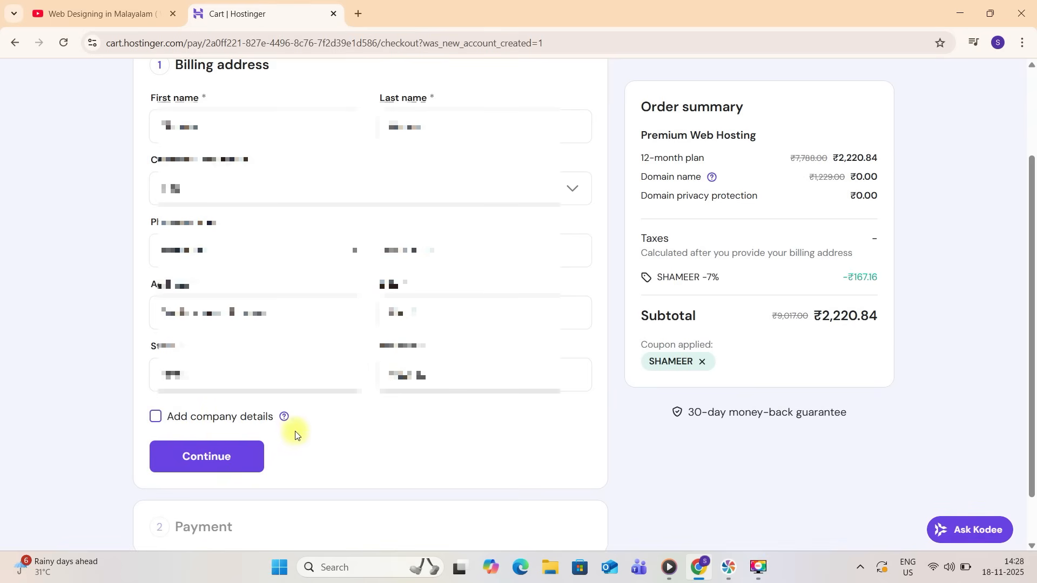
- Submit the billing address without company details, and decline saving the address in the browser
click(227, 457)
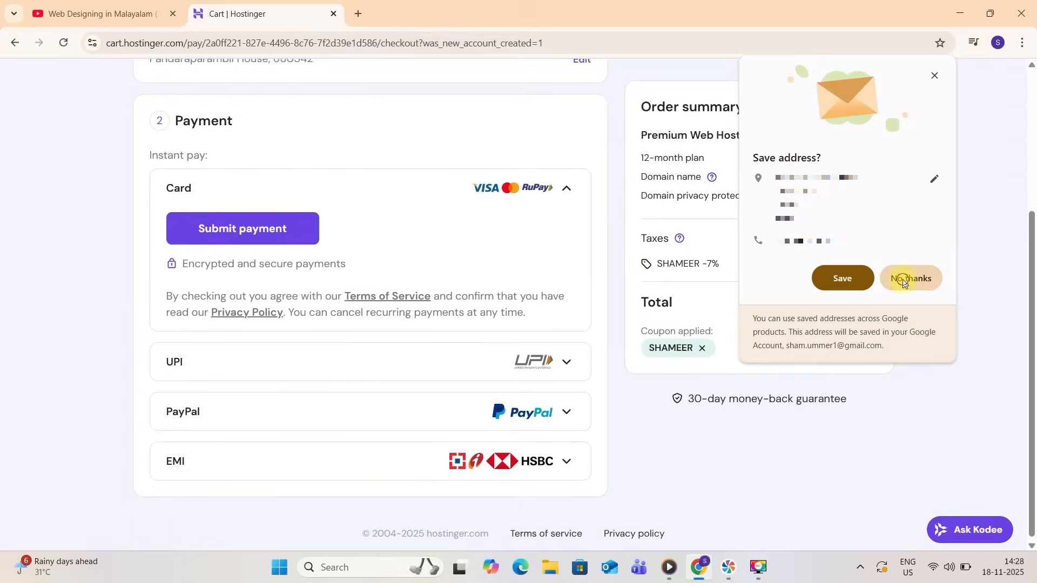
click(904, 279)
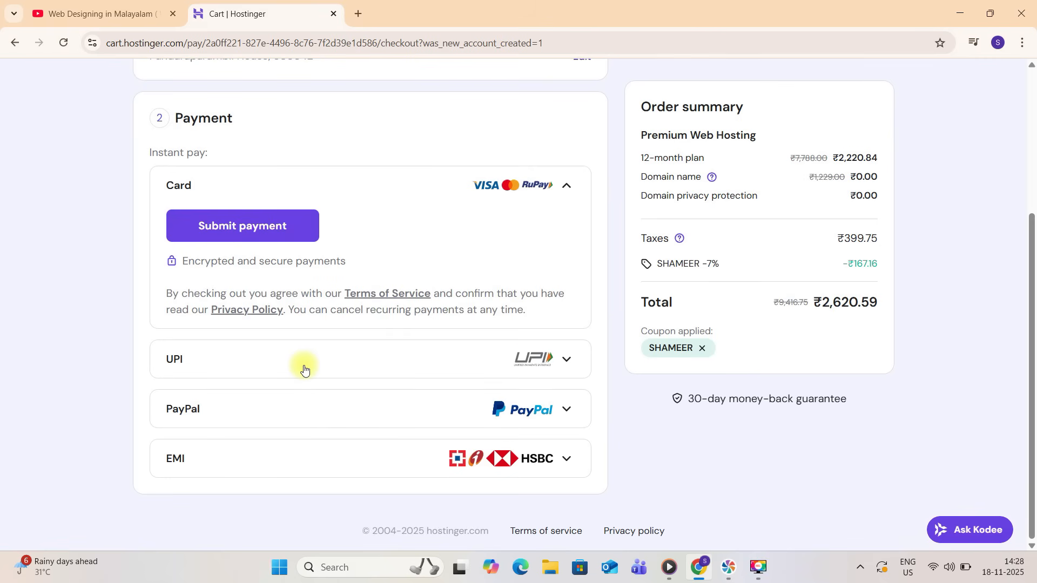
- Choose UPI as the payment method, fill in the phone number and UPI ID, and send the payment for approval
click(572, 359)
click(257, 279)
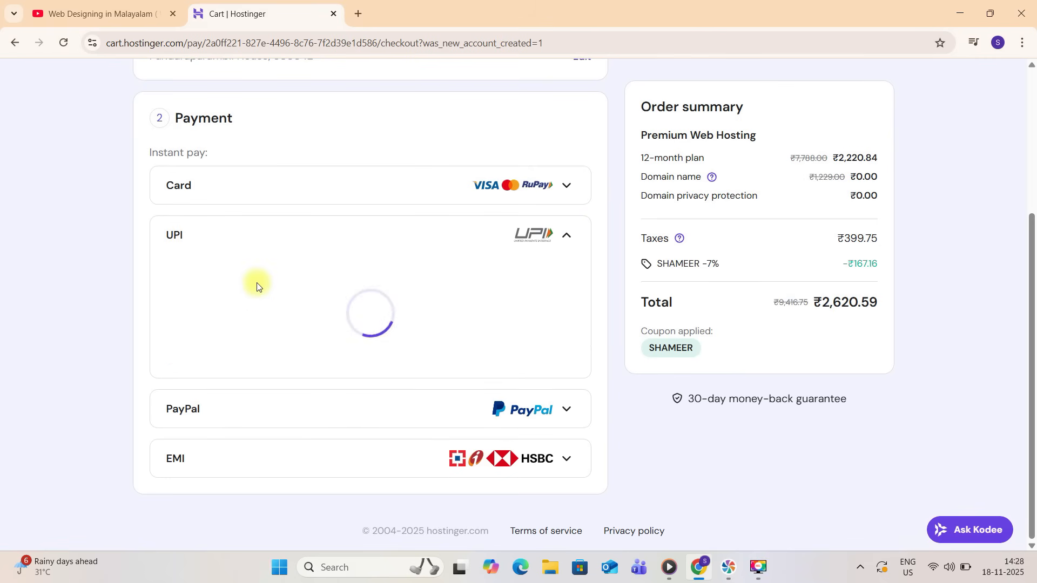
click(257, 252)
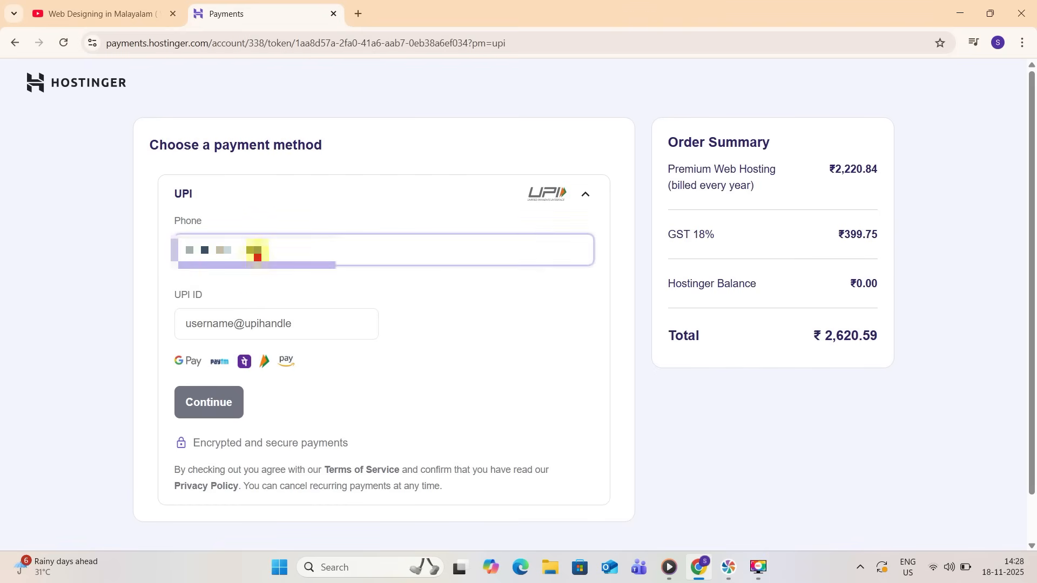
click(276, 323)
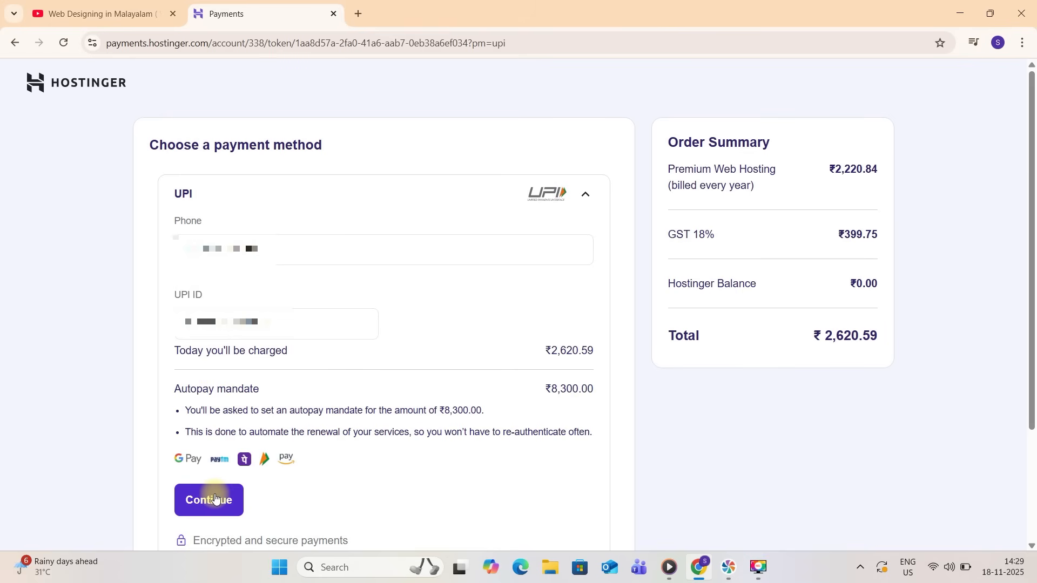
click(215, 498)
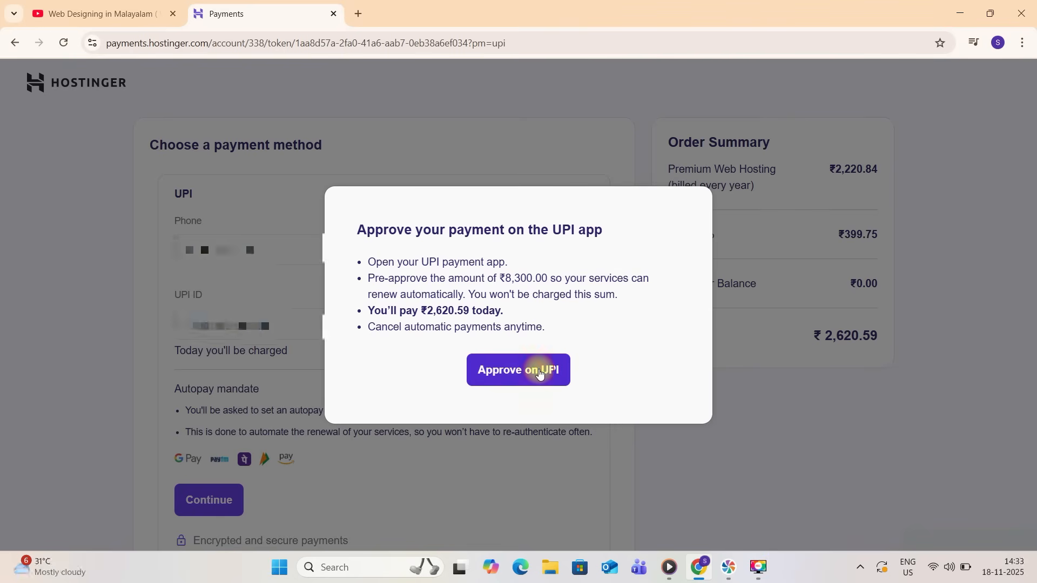
click(539, 370)
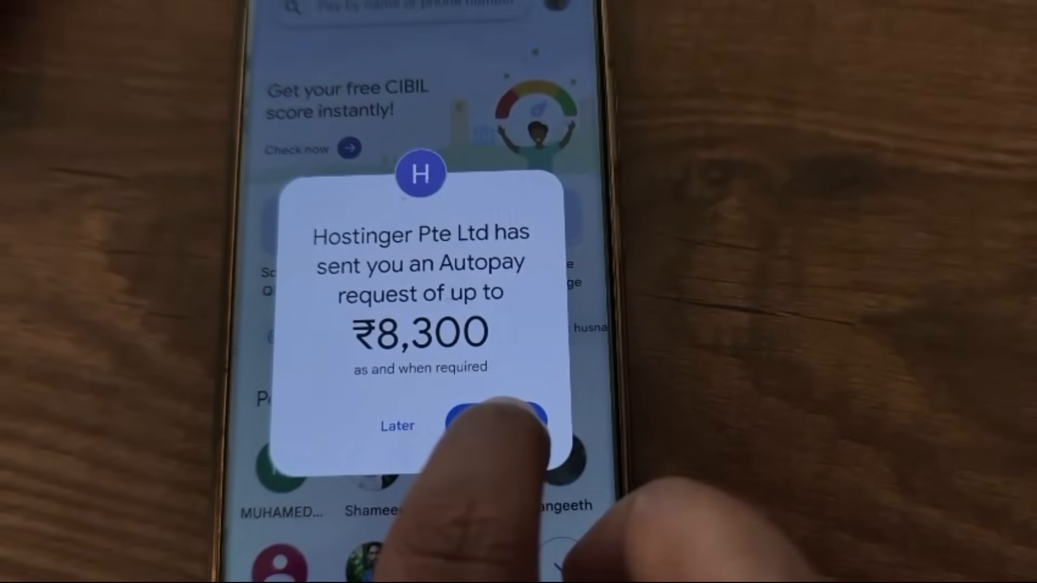
click(496, 418)
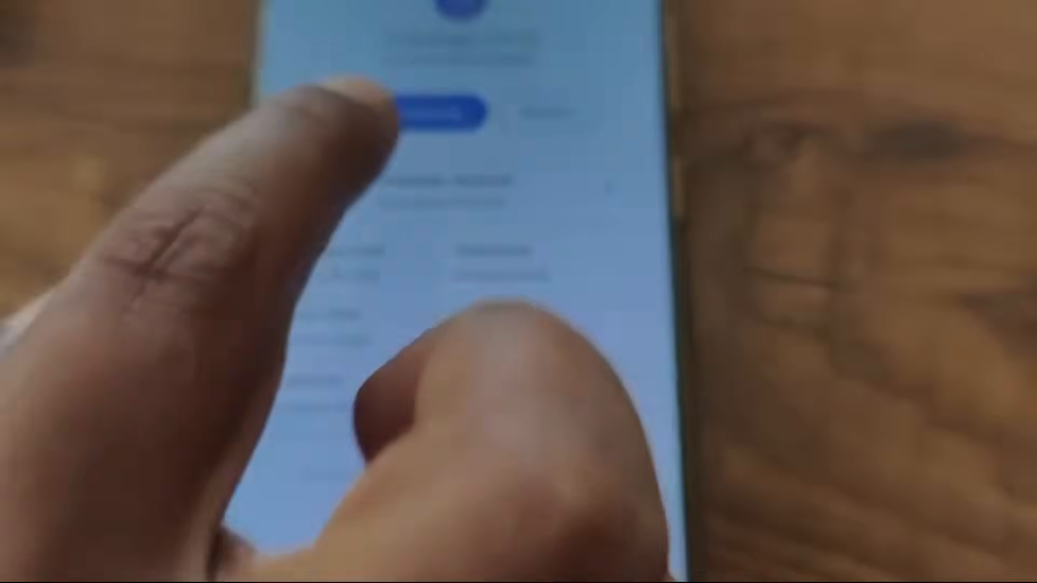
click(440, 112)
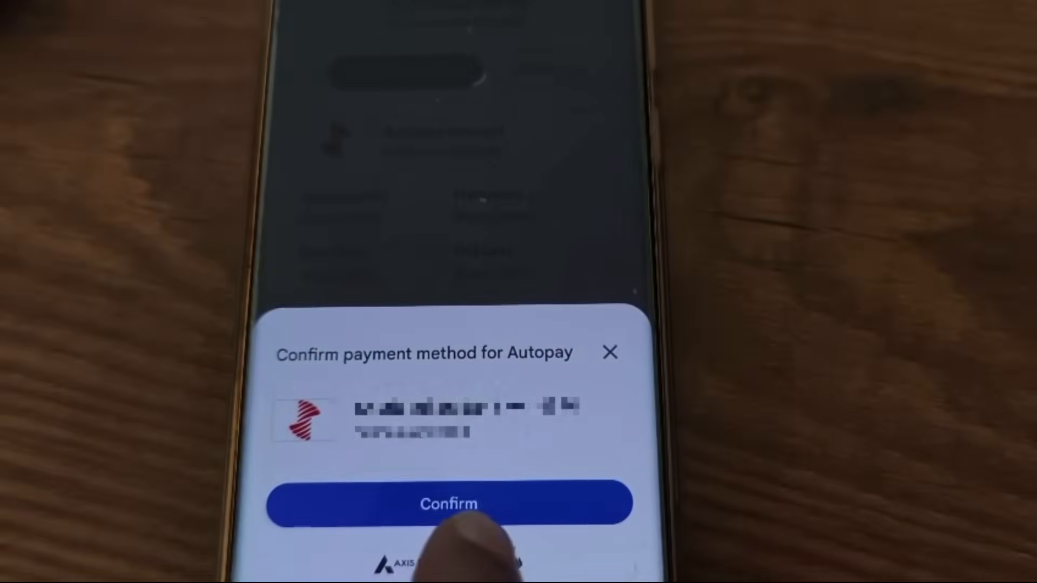
click(452, 508)
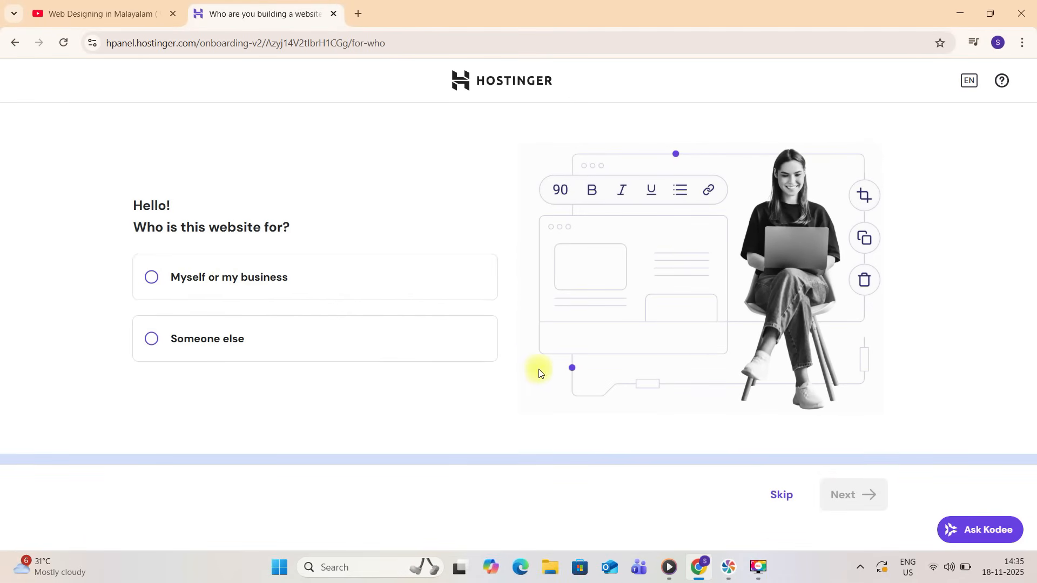
- Set up a new website for myself or my business, choosing Hostinger Website Builder as the platform
click(177, 279)
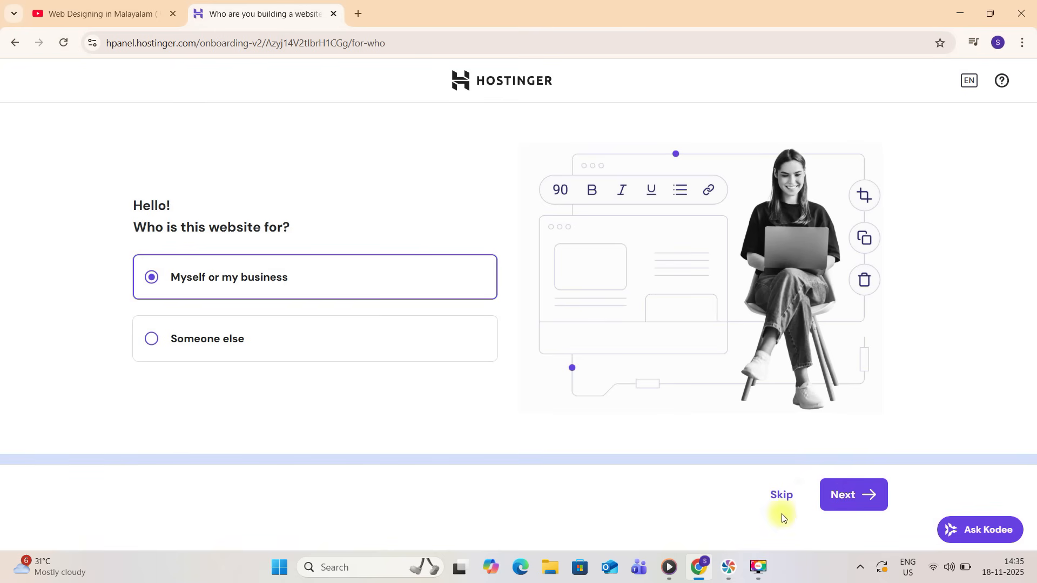
click(837, 509)
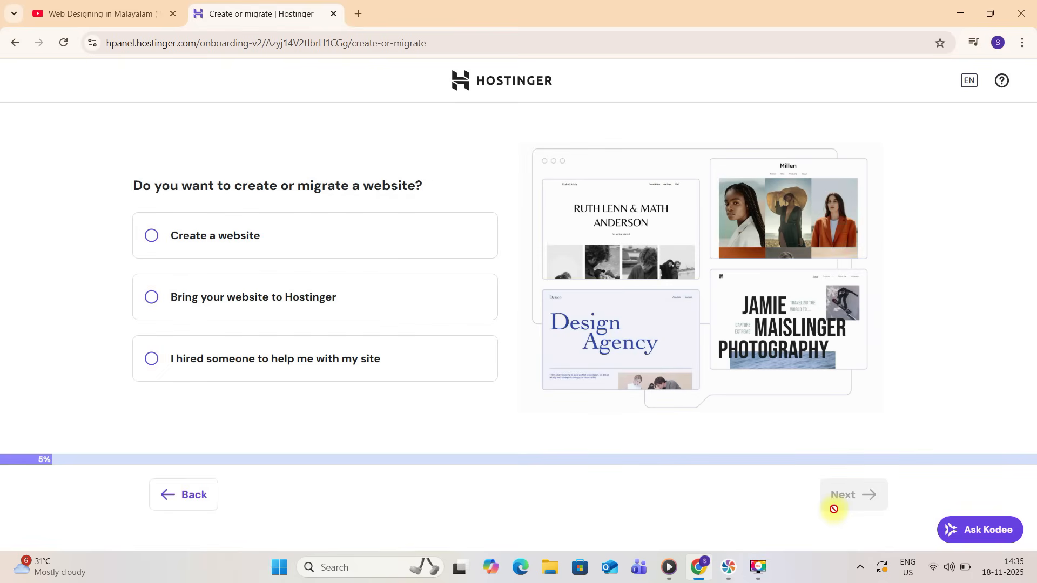
click(257, 240)
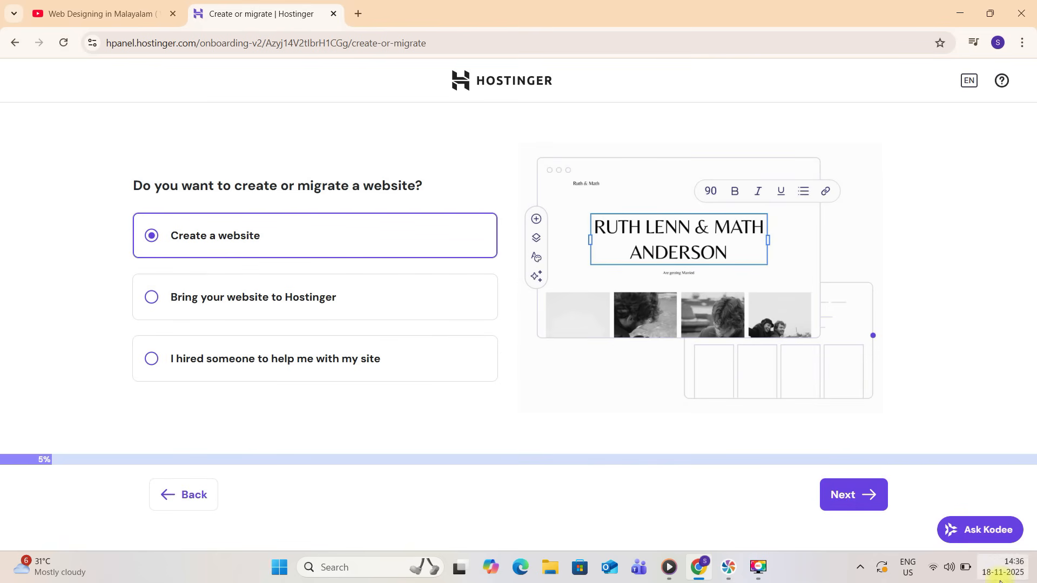
click(858, 497)
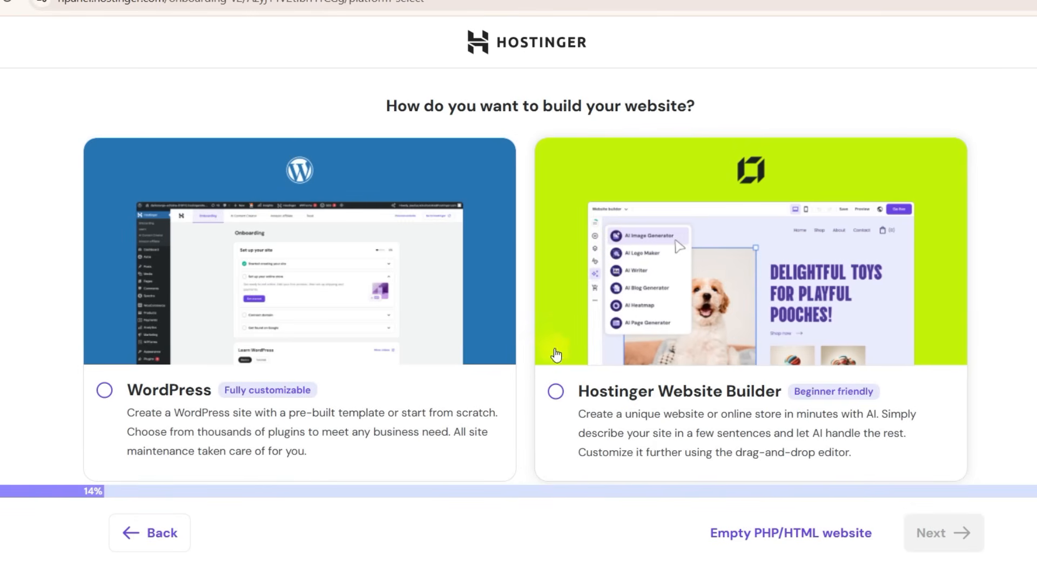
click(556, 390)
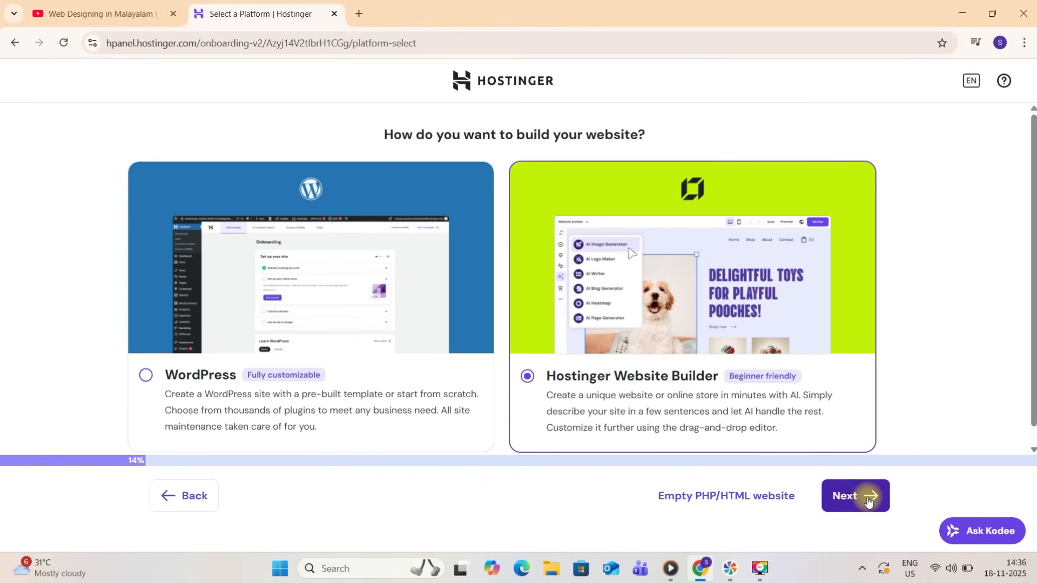
click(868, 502)
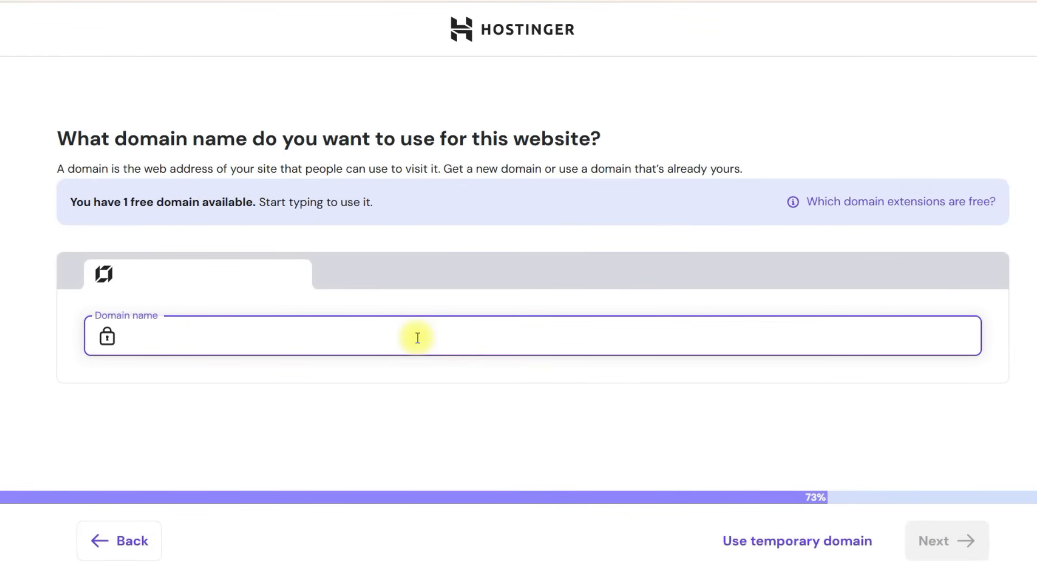
- Enter ellenglamstudio.com as the domain name, pick the free one-year .com offer, and continue to registration
text(llengla)
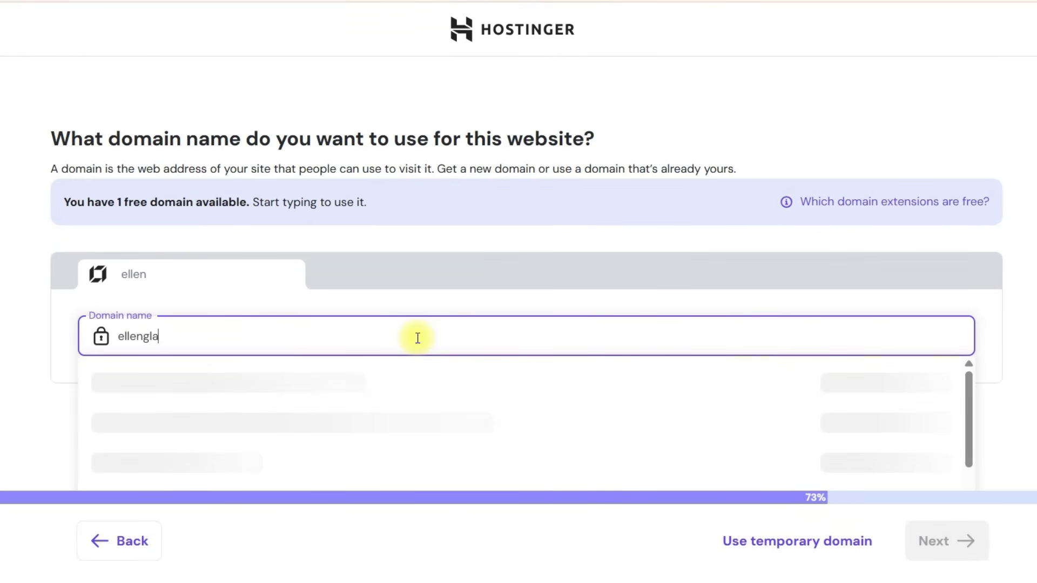
text(mstudi)
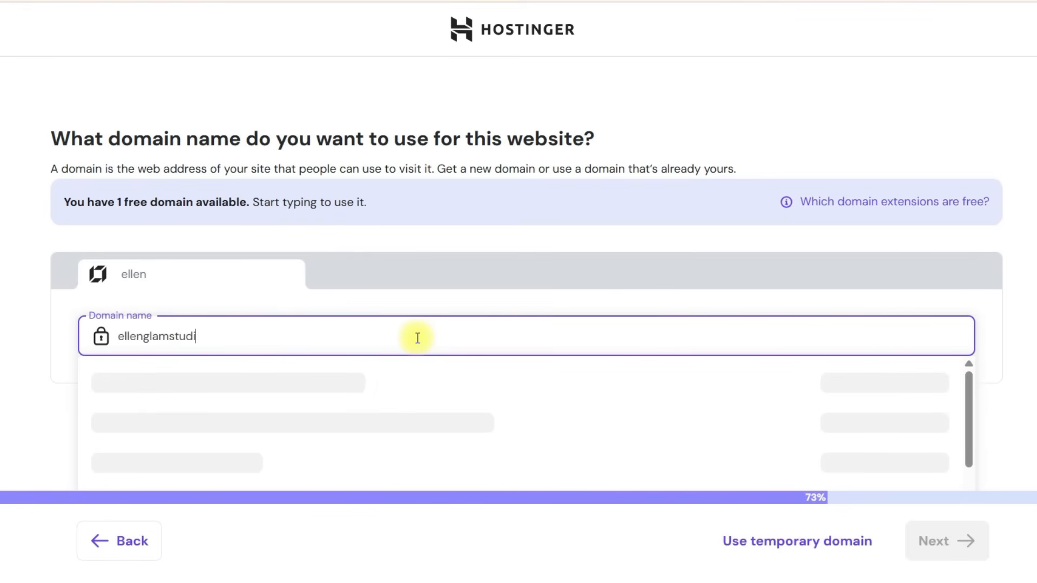
text(o.com)
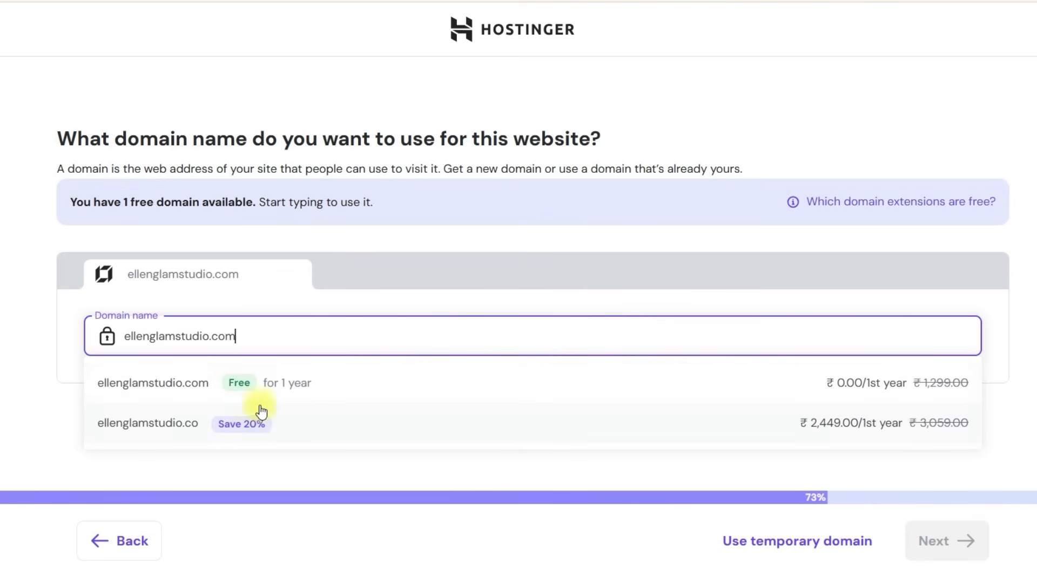
click(132, 399)
click(938, 536)
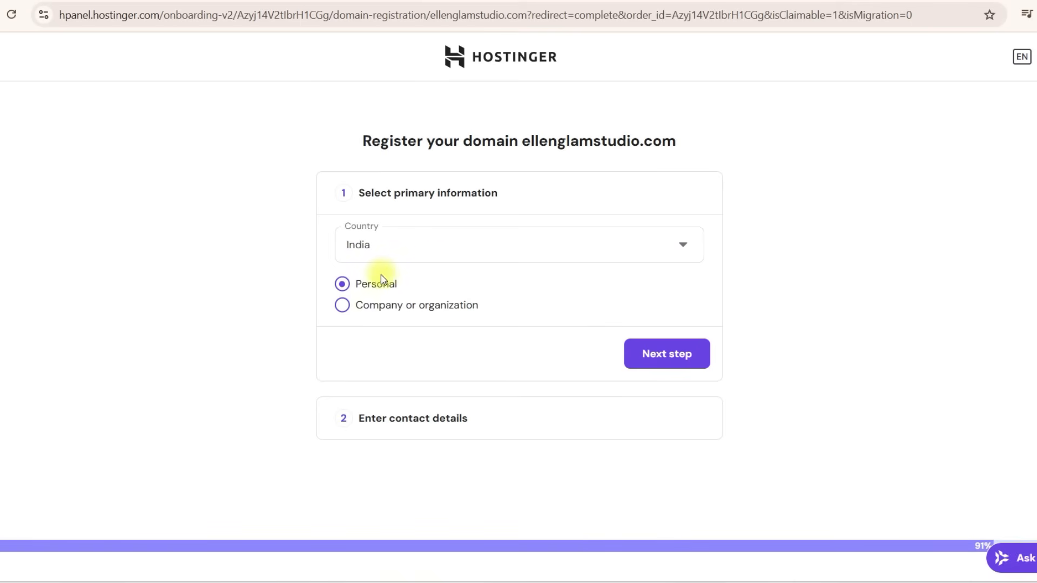
- Accept personal registration with India as the country, and select the state in the domain contact details
click(647, 354)
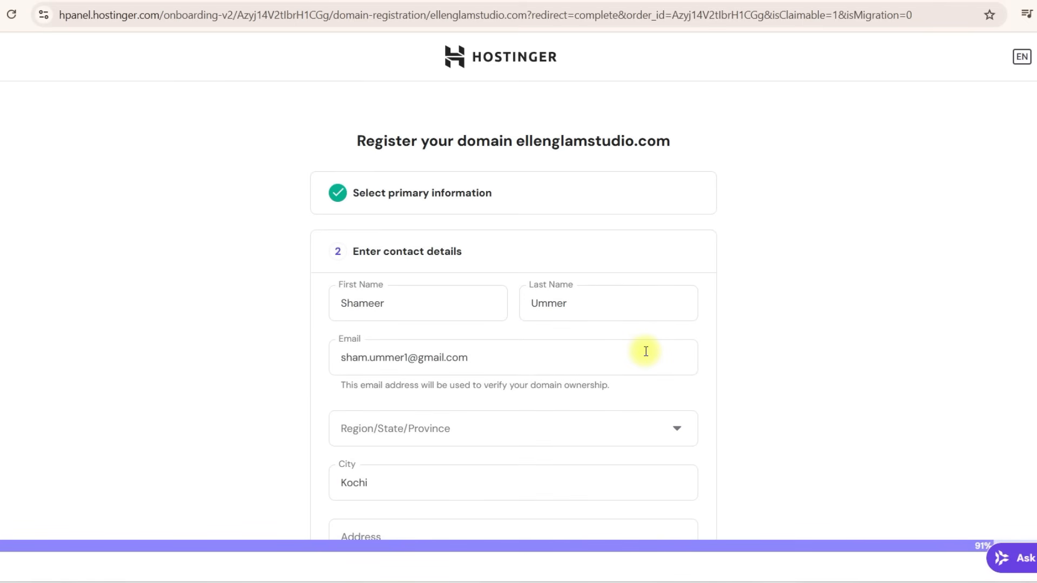
click(519, 436)
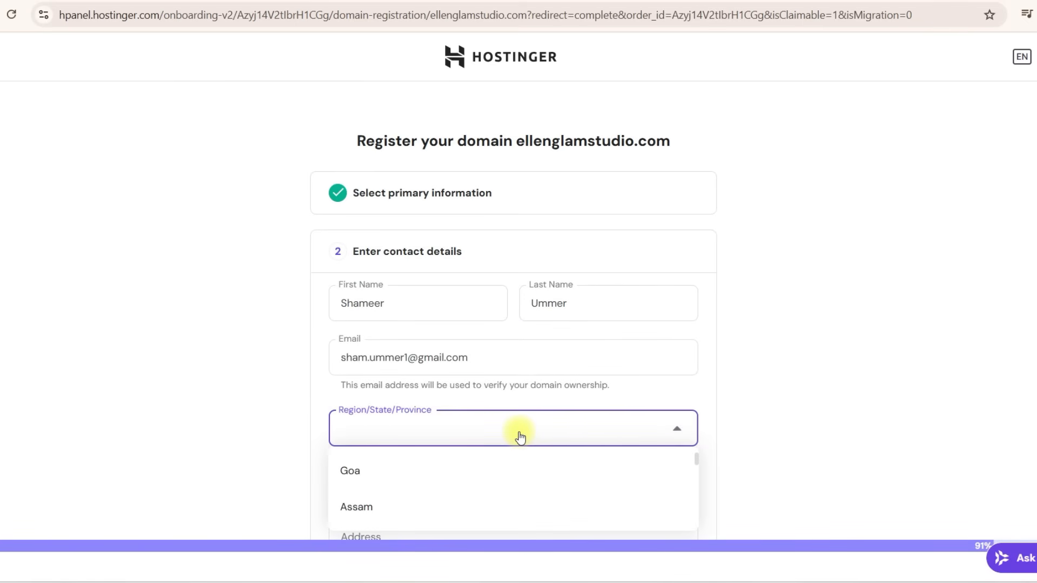
text(ker)
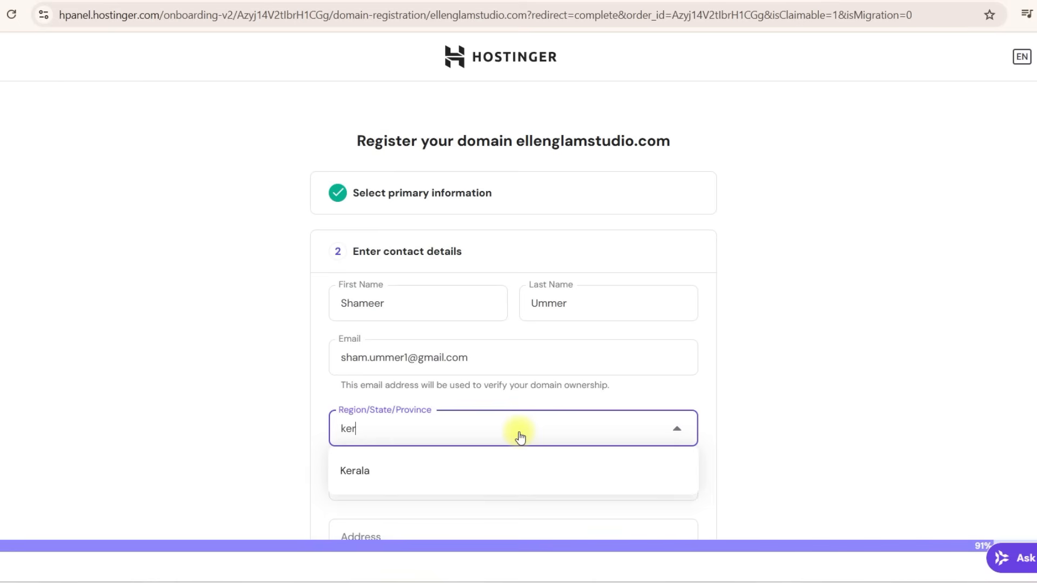
click(514, 471)
- Fill in the missing street address, finish the domain registration, and decline saving the address in the browser
scroll(513, 469, down, 3)
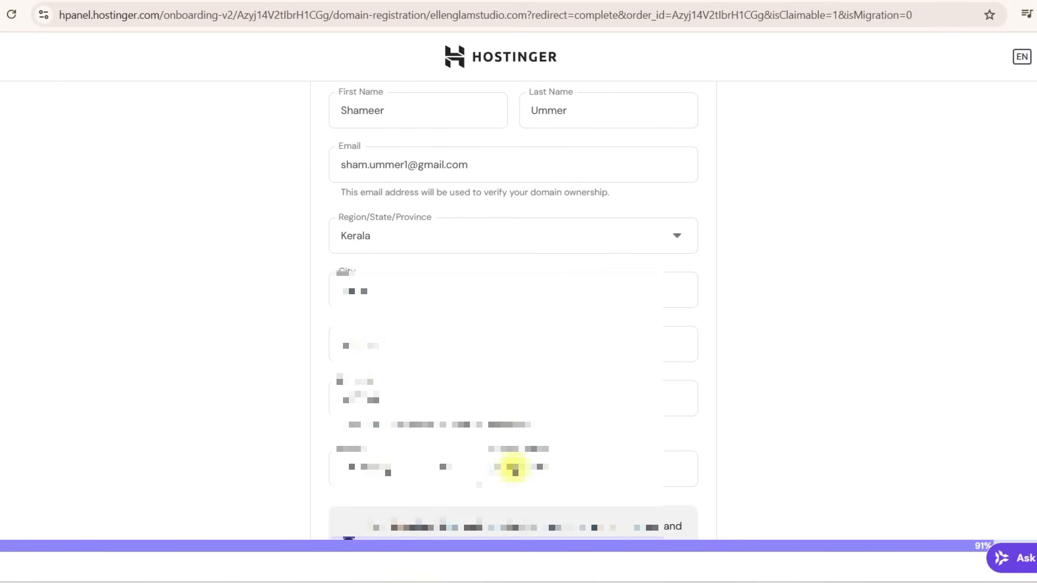
scroll(515, 472, down, 1)
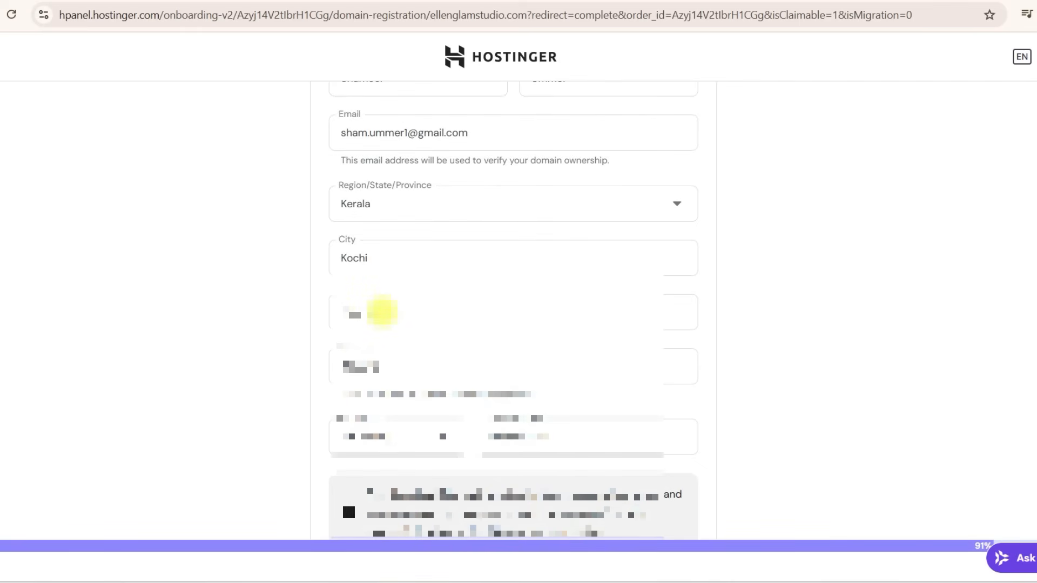
scroll(382, 312, down, 2)
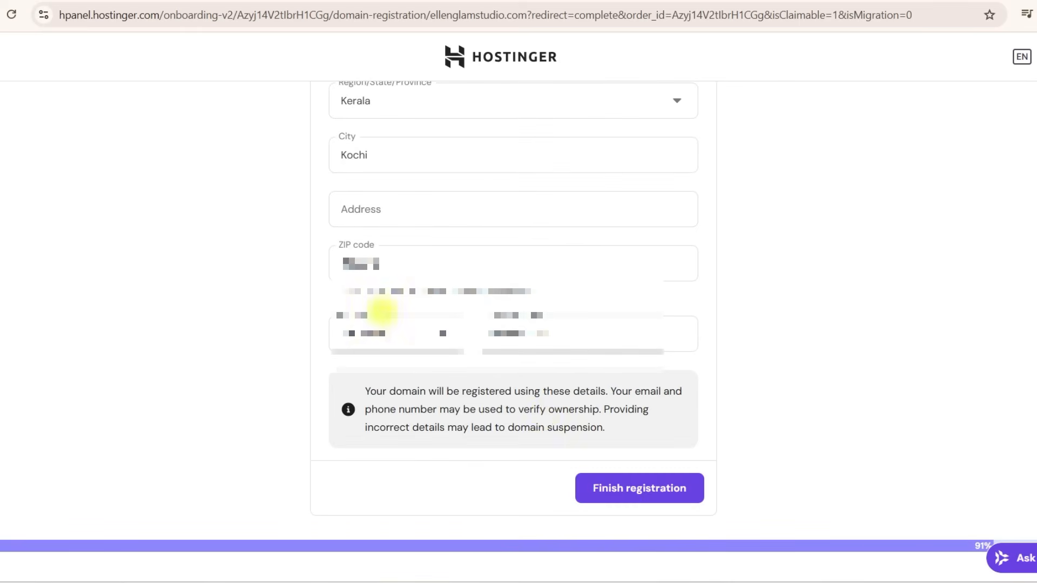
click(653, 495)
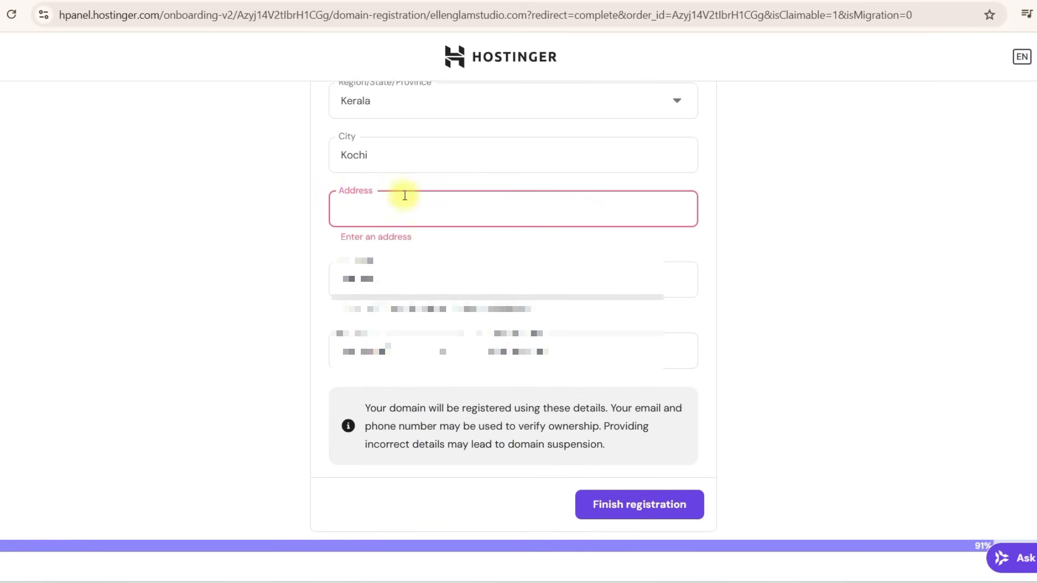
click(393, 209)
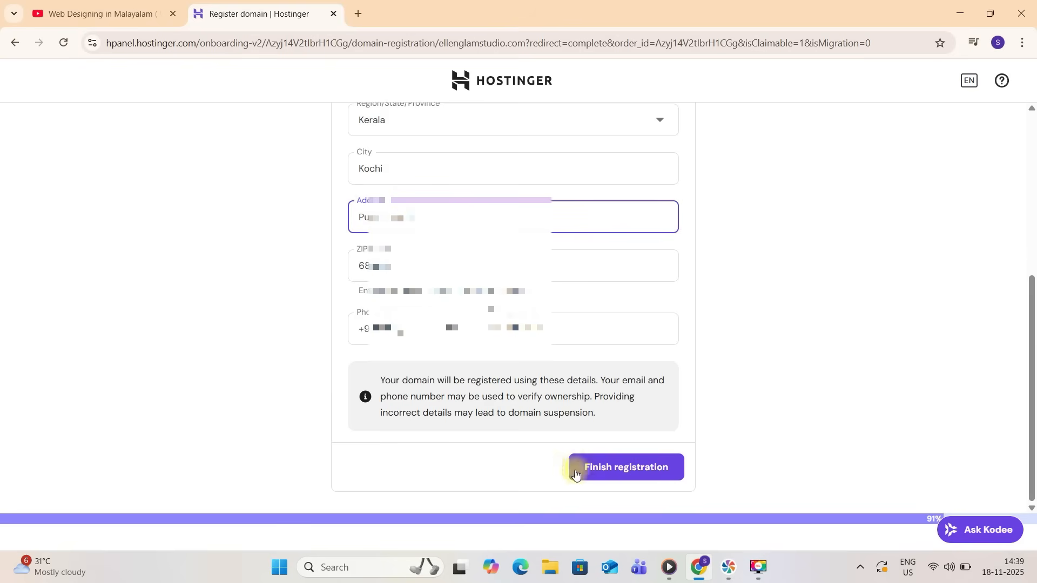
click(629, 482)
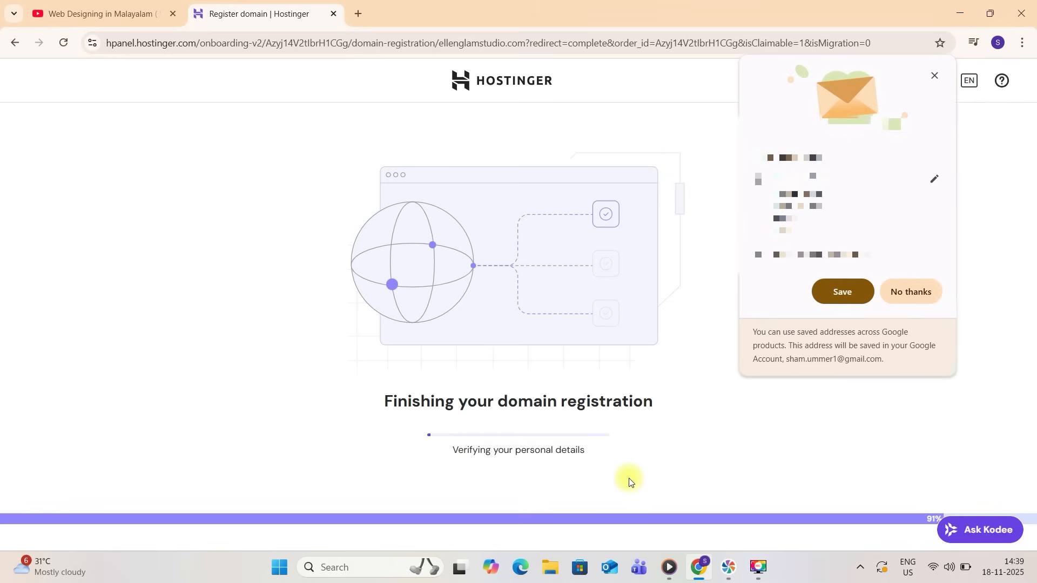
click(929, 285)
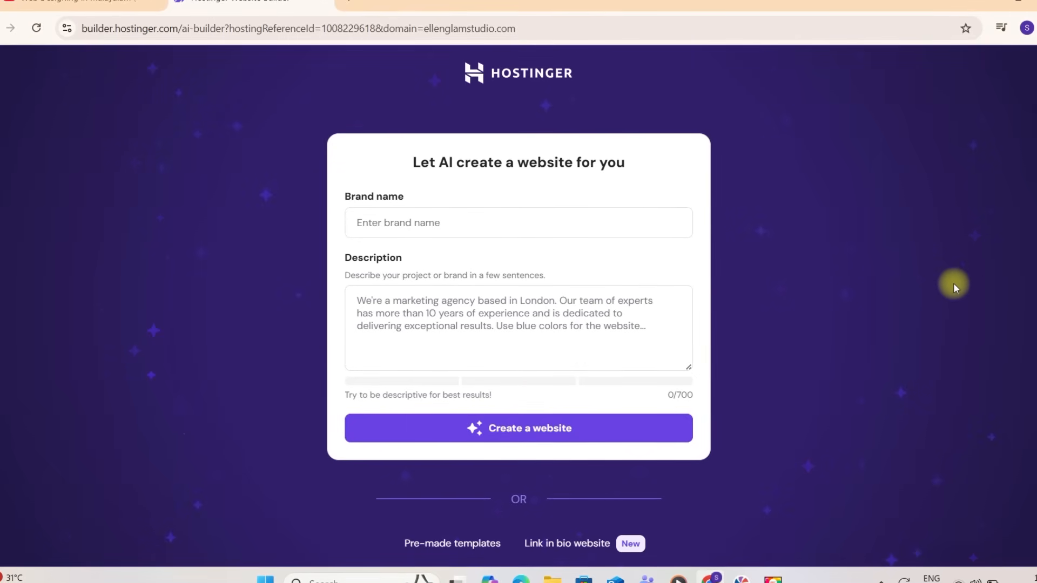
- Enter "Ellen Glam Studio" as the brand name for the AI-created website
click(566, 224)
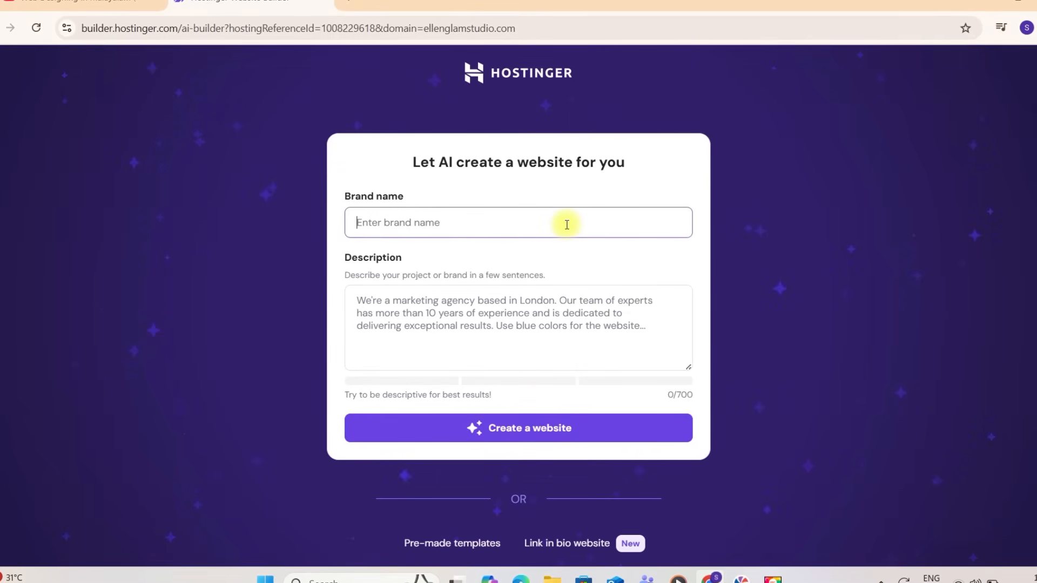
text(Ellen )
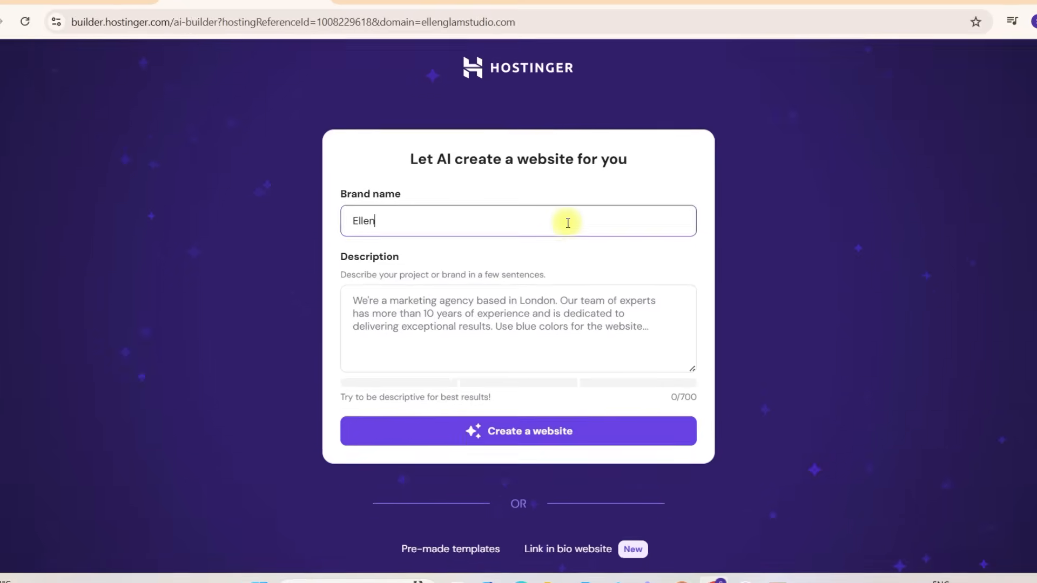
text(Glam S)
text(tudio)
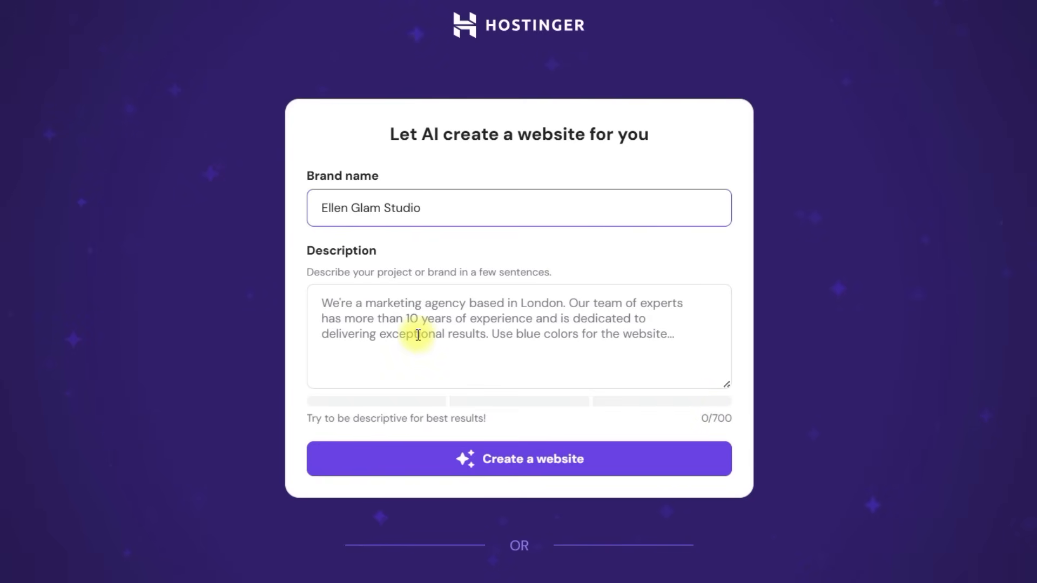
- Begin the website description with "We are a beauty salon based in Guruvayur, our services are"
click(342, 309)
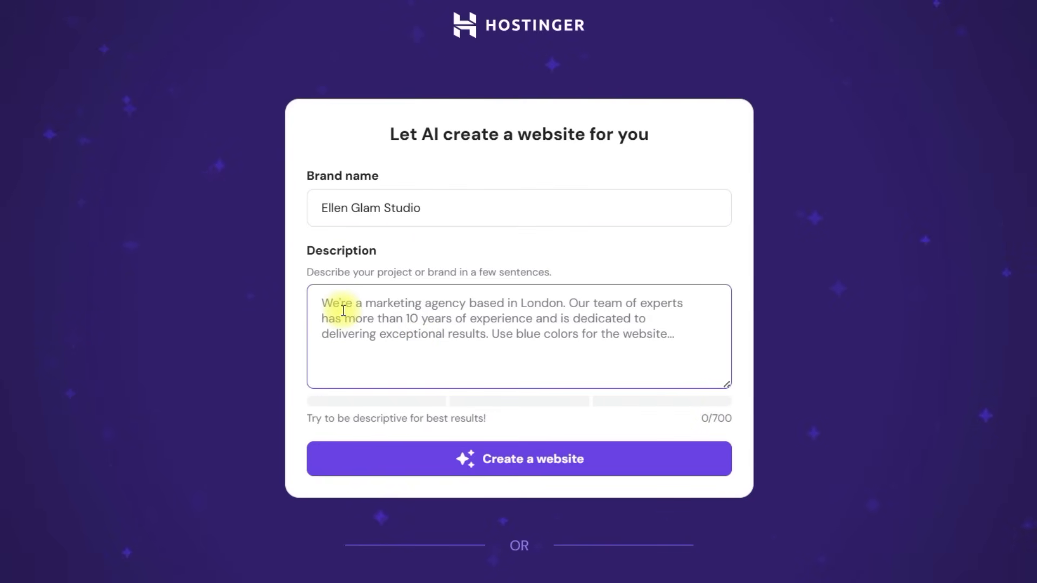
text(e are )
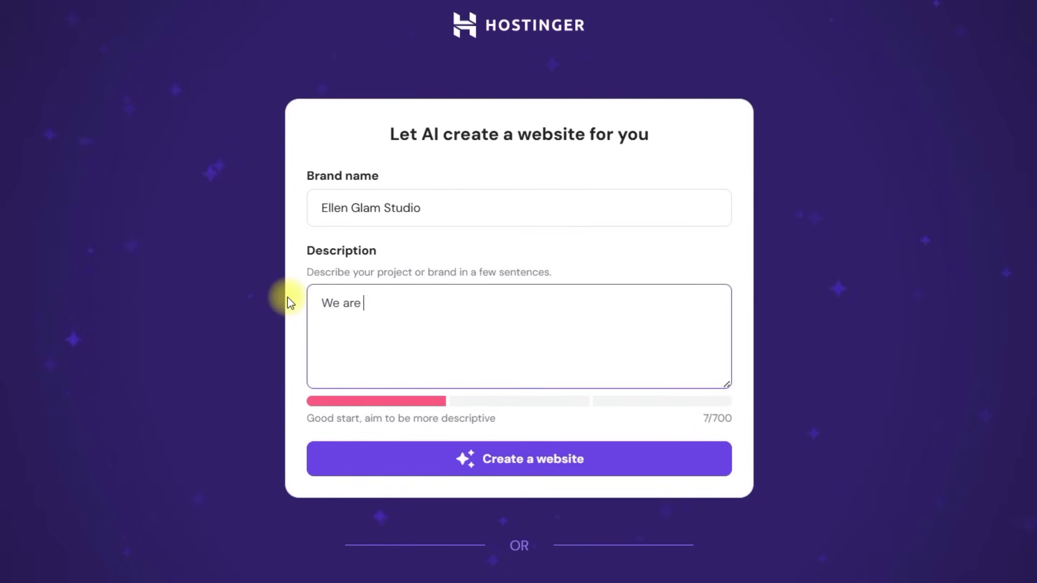
text(a beauty salon based in Guruvayur, our)
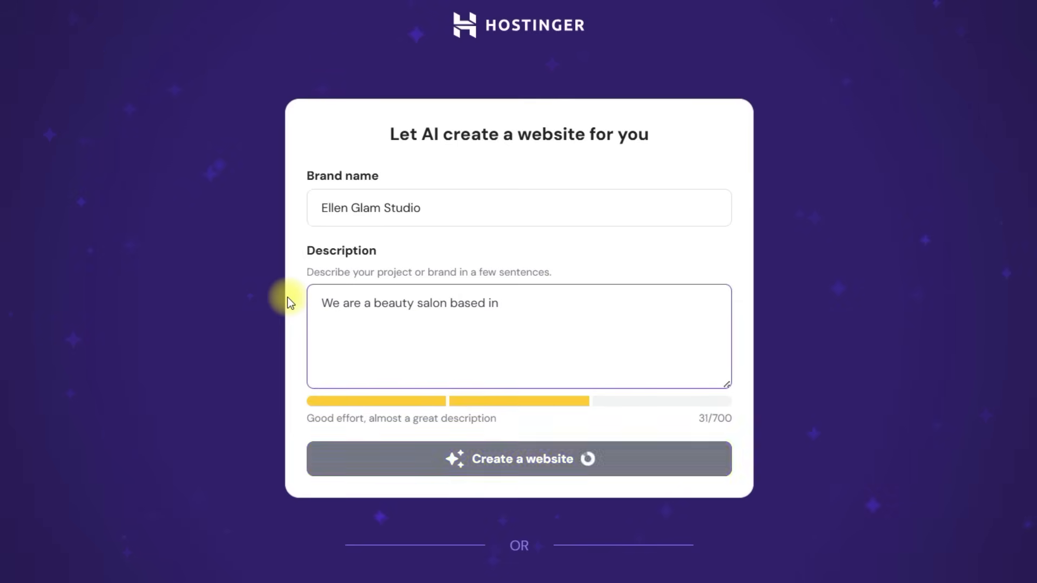
text( services are)
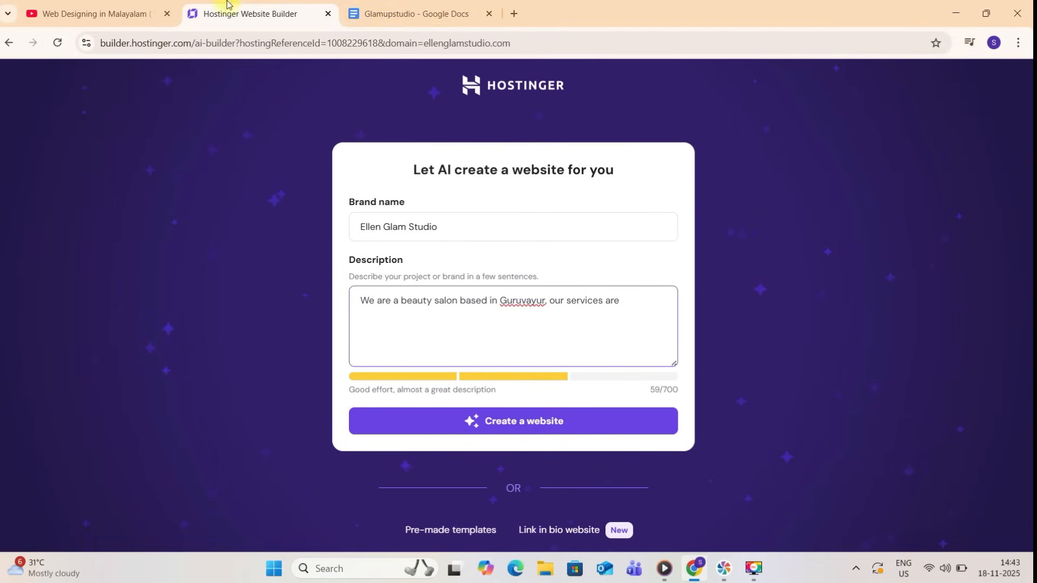
- Switch to the Glamupstudio document in Google Docs and copy the full service list from Makeup Services through Makeup Courses
click(404, 12)
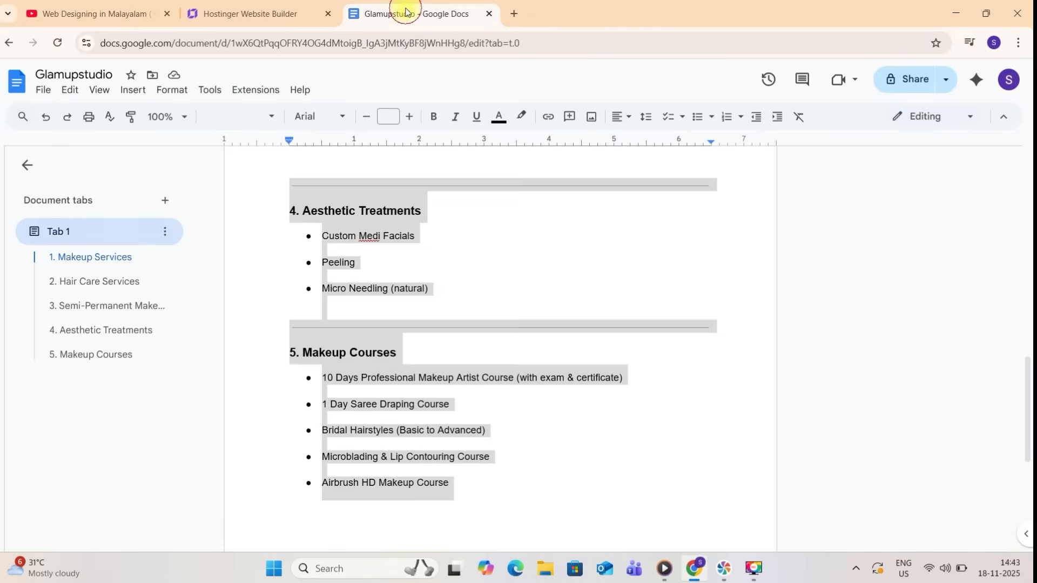
click(508, 304)
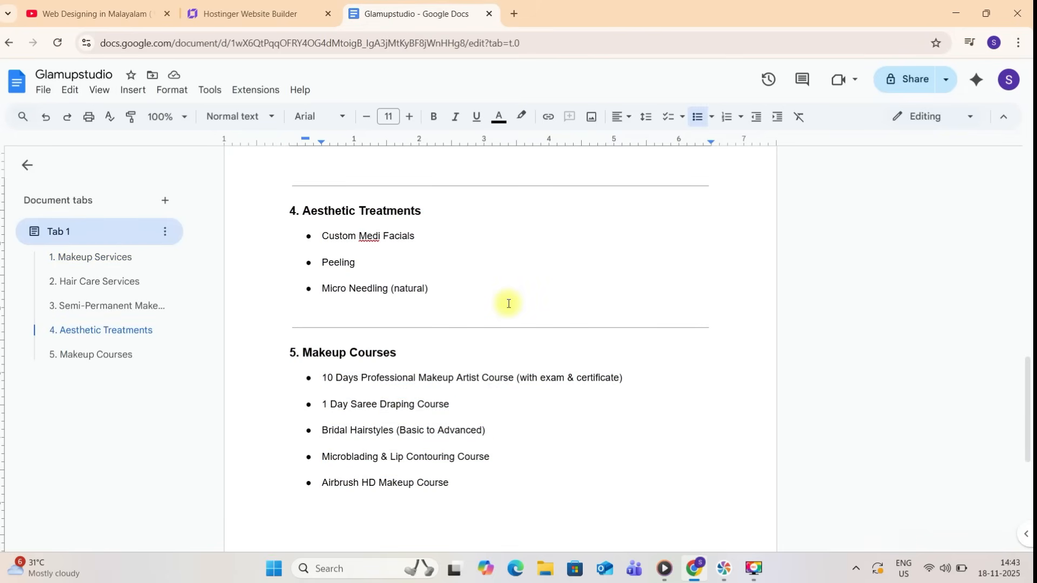
scroll(504, 301, up, 6)
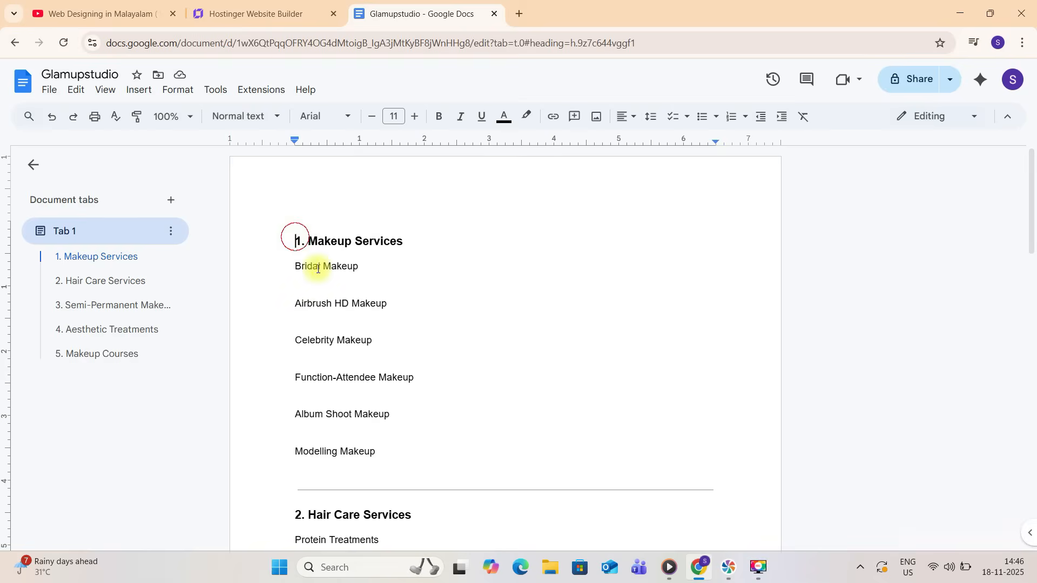
mouse_move(292, 238)
mouse_down()
mouse_move(540, 561)
mouse_move(601, 581)
mouse_up()
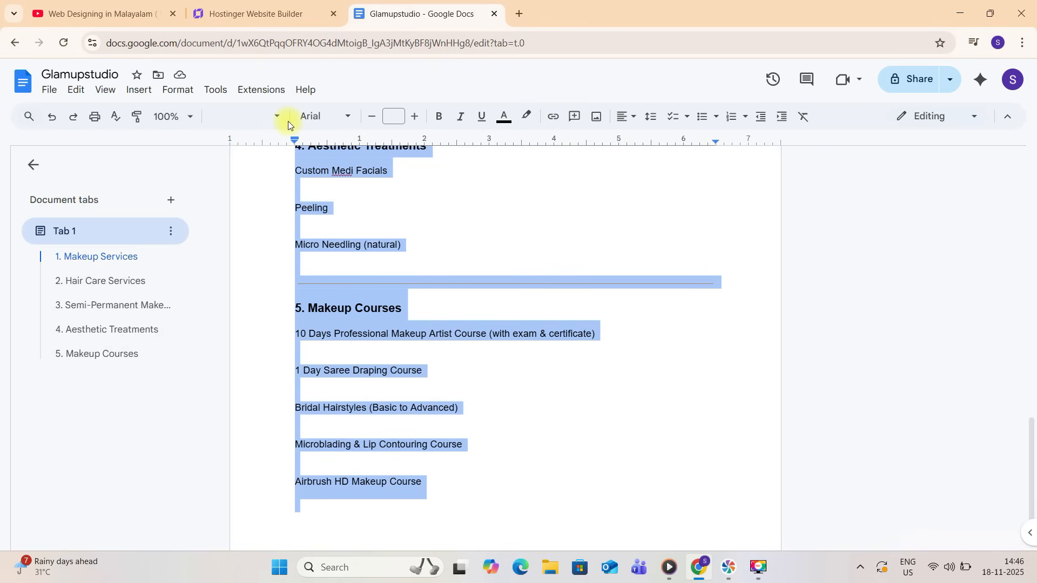
- Return to Hostinger Website Builder, paste the service list at the end of the description, and generate the website
click(254, 9)
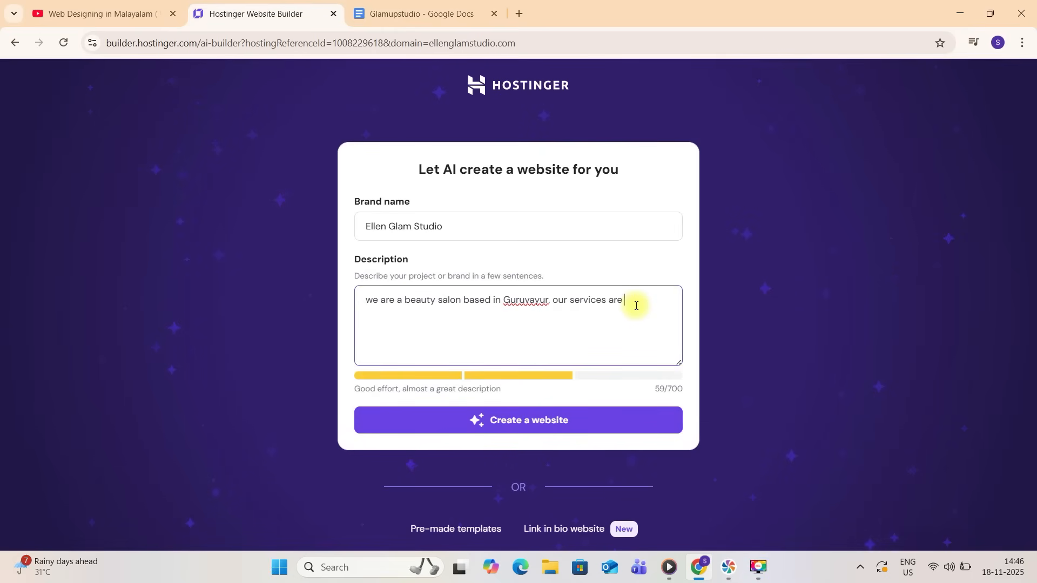
key(ctrl+v)
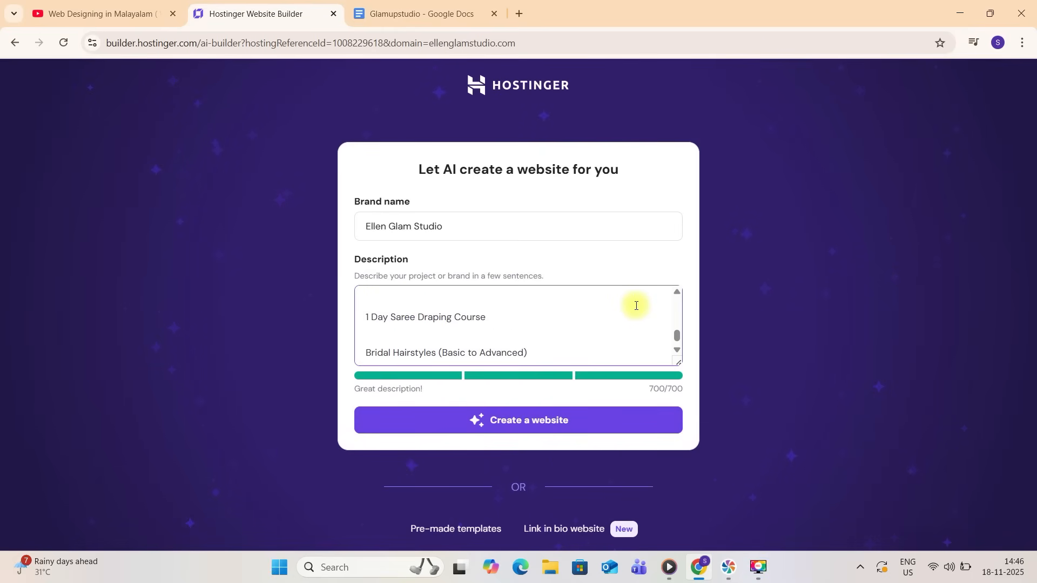
scroll(636, 306, up, 1)
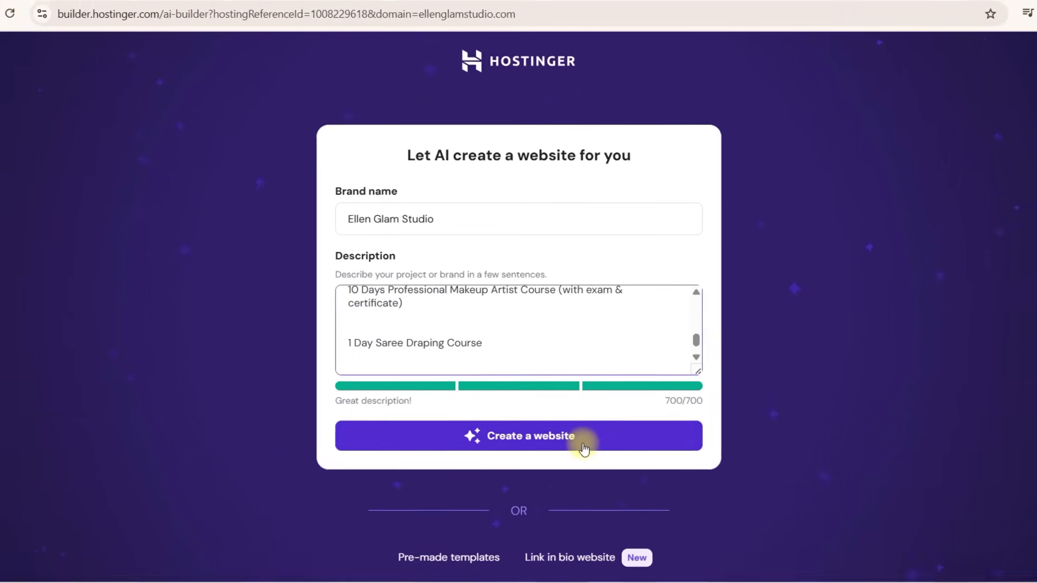
click(584, 449)
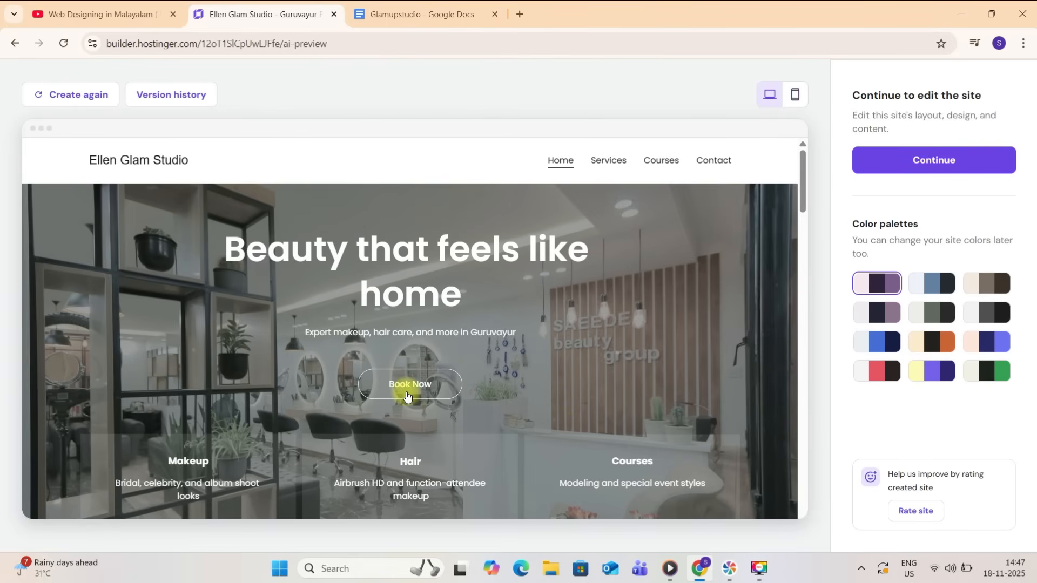
- Review the generated Ellen Glam Studio home page from the hero section through the welcome, services and work sections
scroll(407, 396, down, 7)
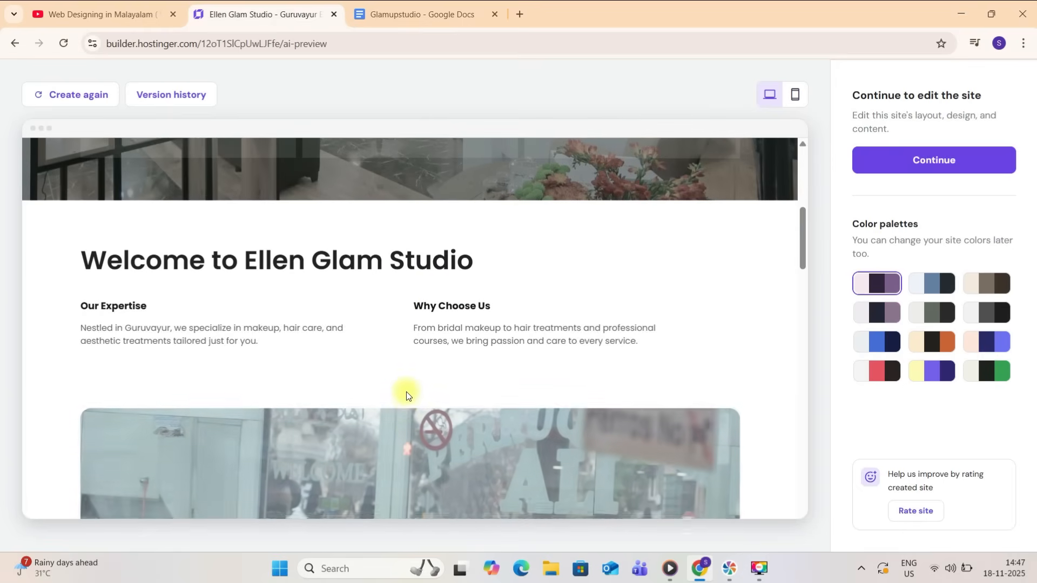
scroll(406, 396, down, 5)
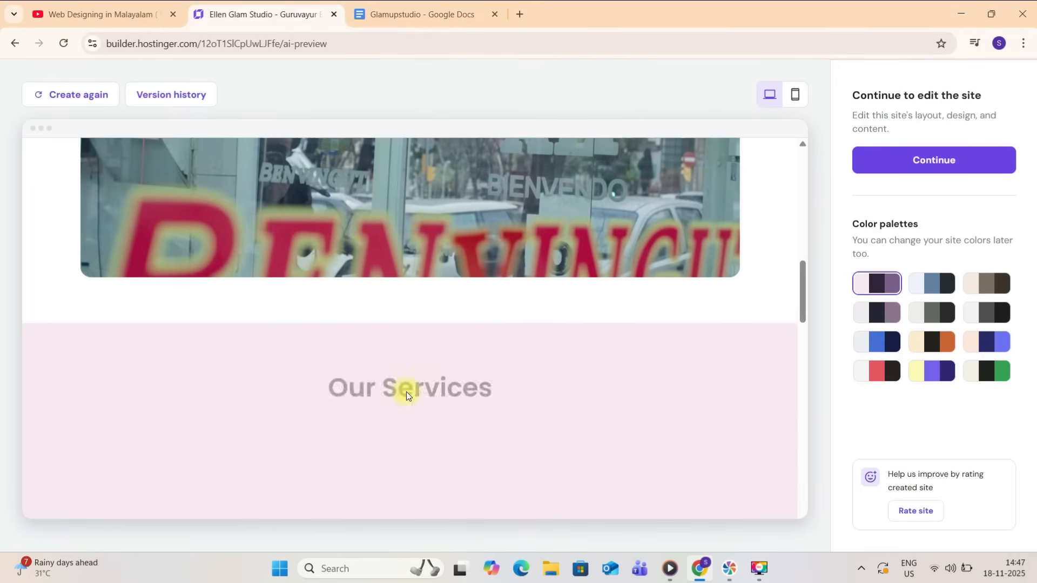
scroll(406, 395, down, 4)
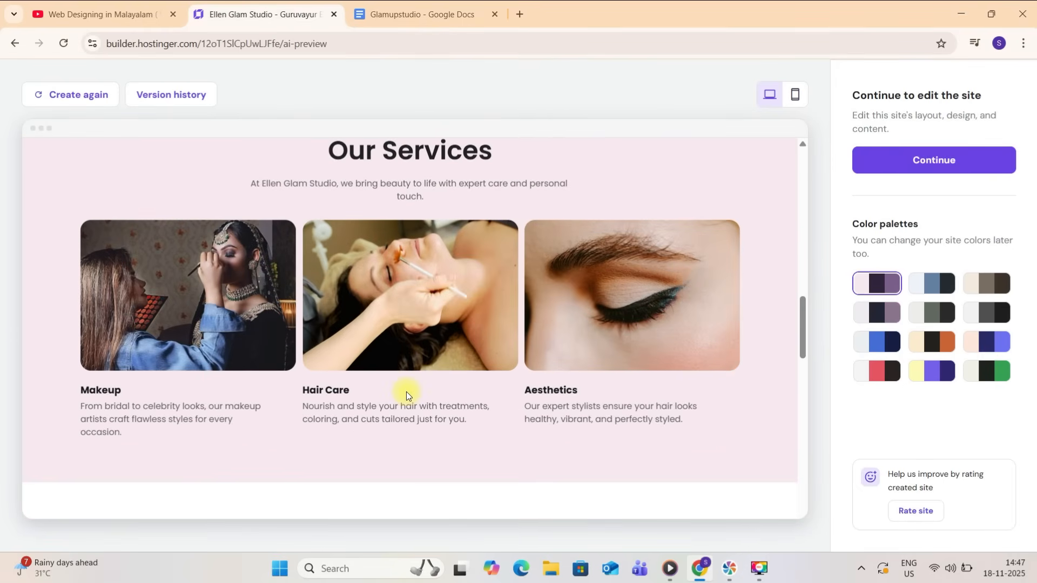
scroll(406, 394, down, 3)
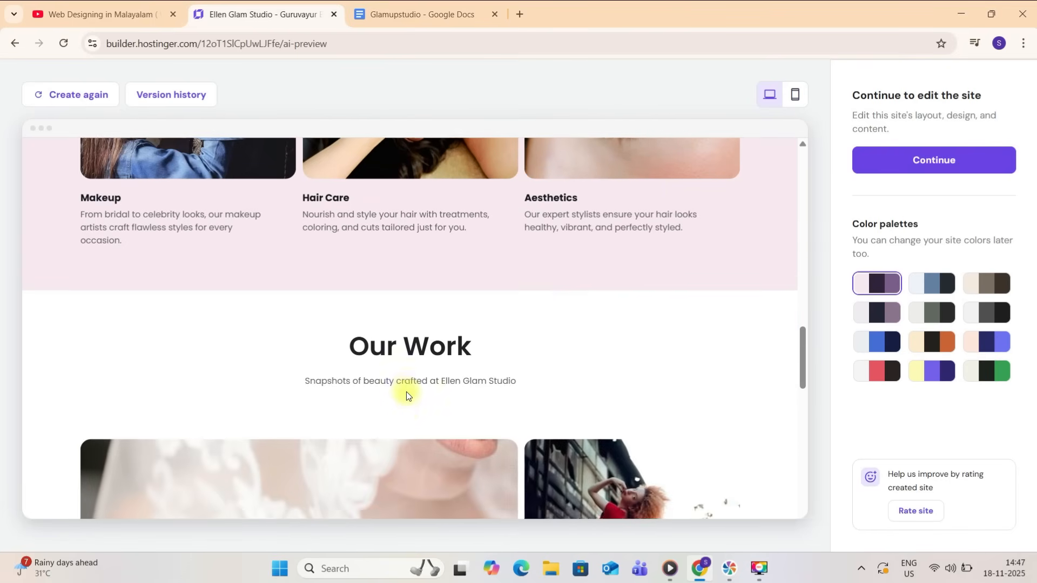
scroll(406, 392, down, 6)
scroll(406, 396, down, 2)
scroll(406, 396, up, 15)
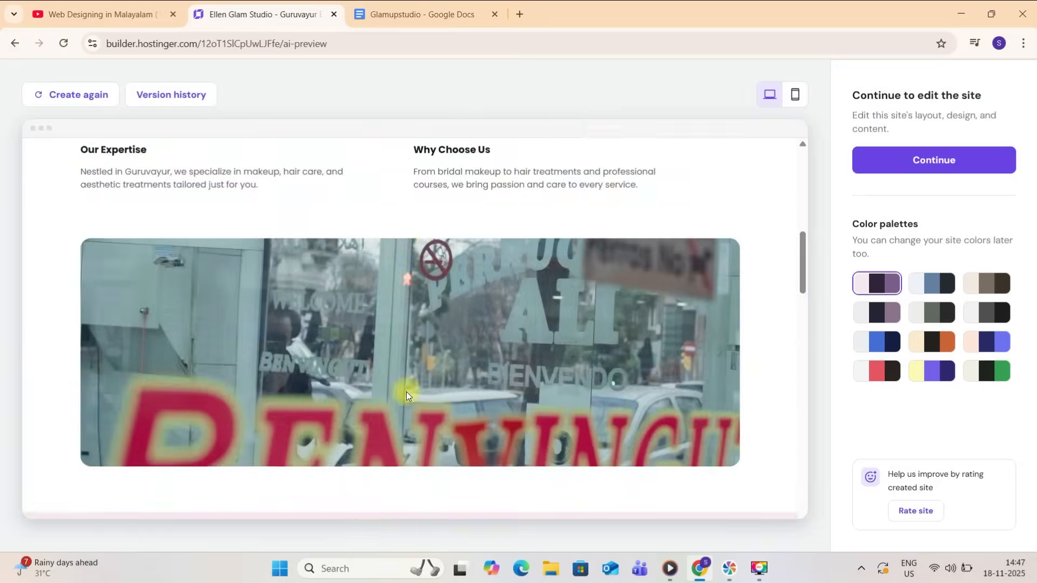
scroll(406, 391, up, 5)
- Try the red-and-black color palette and the cream, black and orange palette on the site preview
click(892, 376)
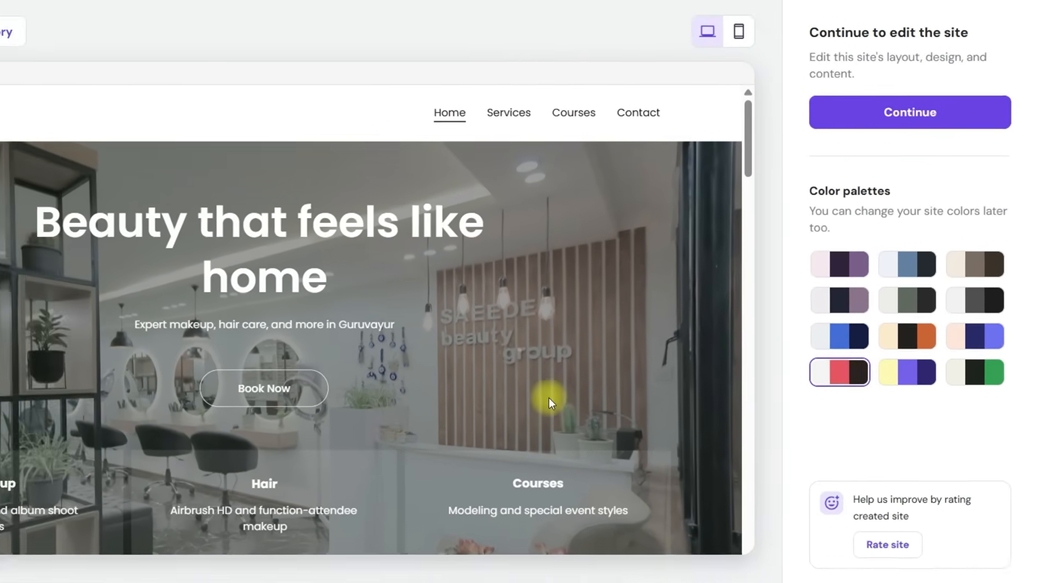
scroll(519, 405, down, 2)
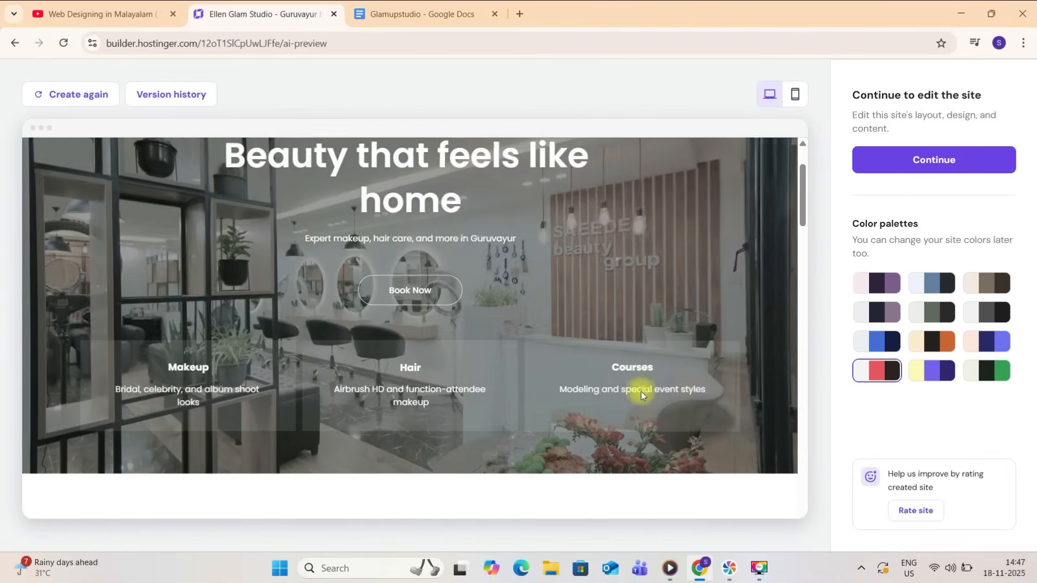
scroll(642, 395, down, 15)
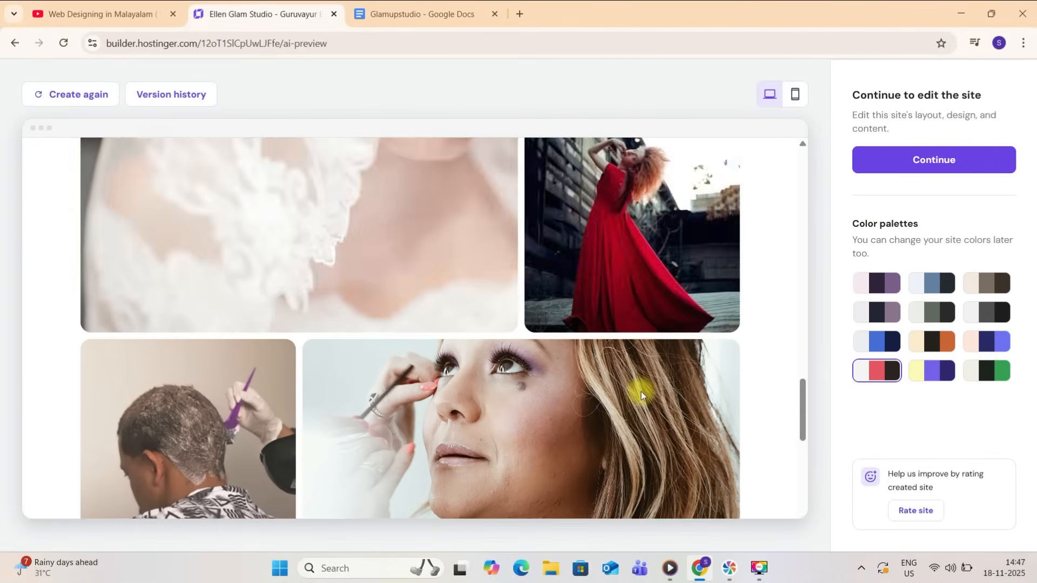
scroll(640, 392, down, 3)
click(948, 347)
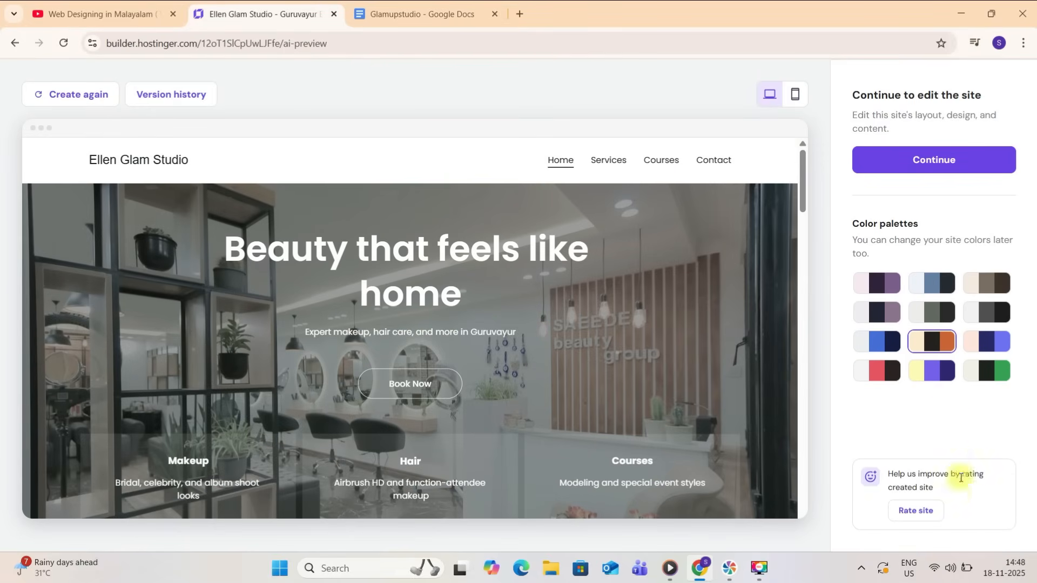
- Apply the light, black and green color palette to the site and check it down the home page
click(996, 378)
scroll(647, 397, down, 20)
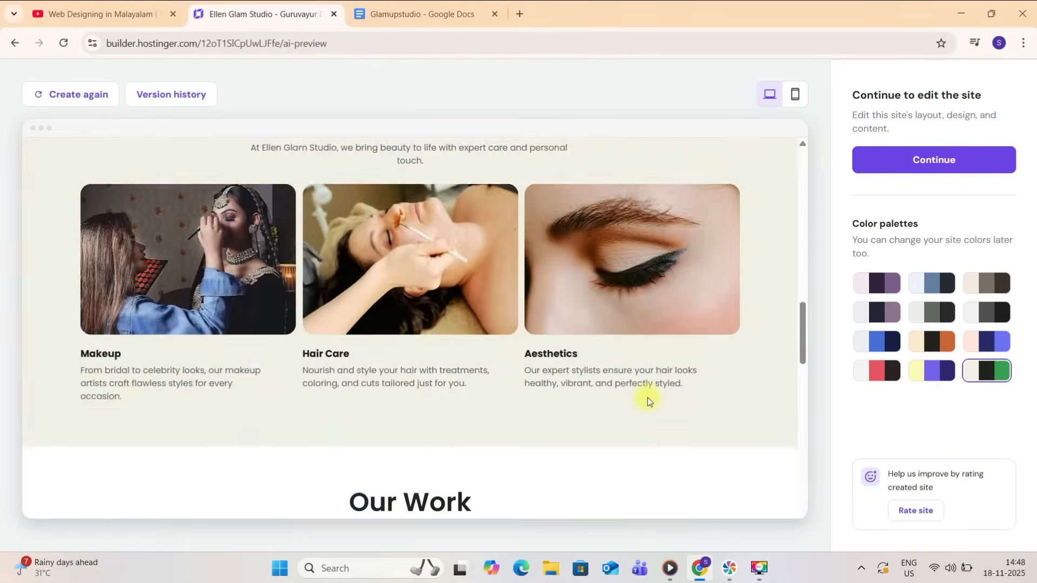
scroll(602, 267, up, 12)
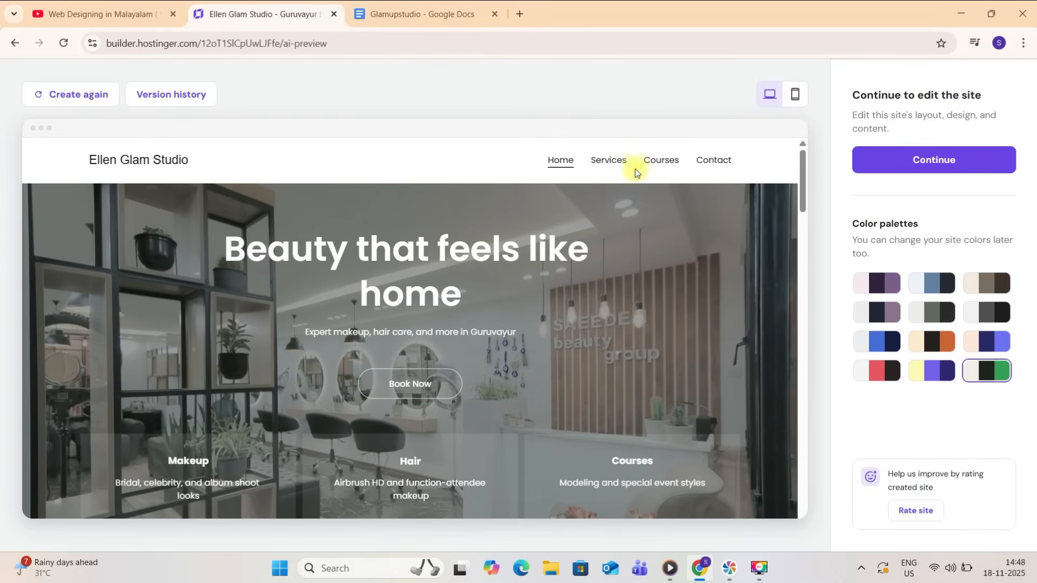
- Open the site's Services page in the preview and review its content down to the footer
click(607, 165)
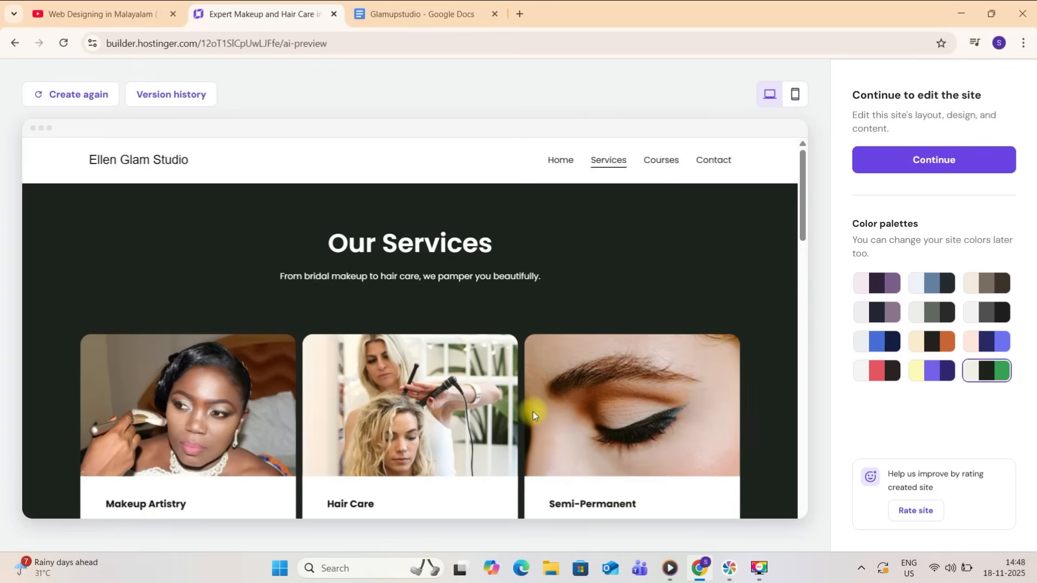
scroll(532, 411, down, 10)
scroll(533, 414, down, 8)
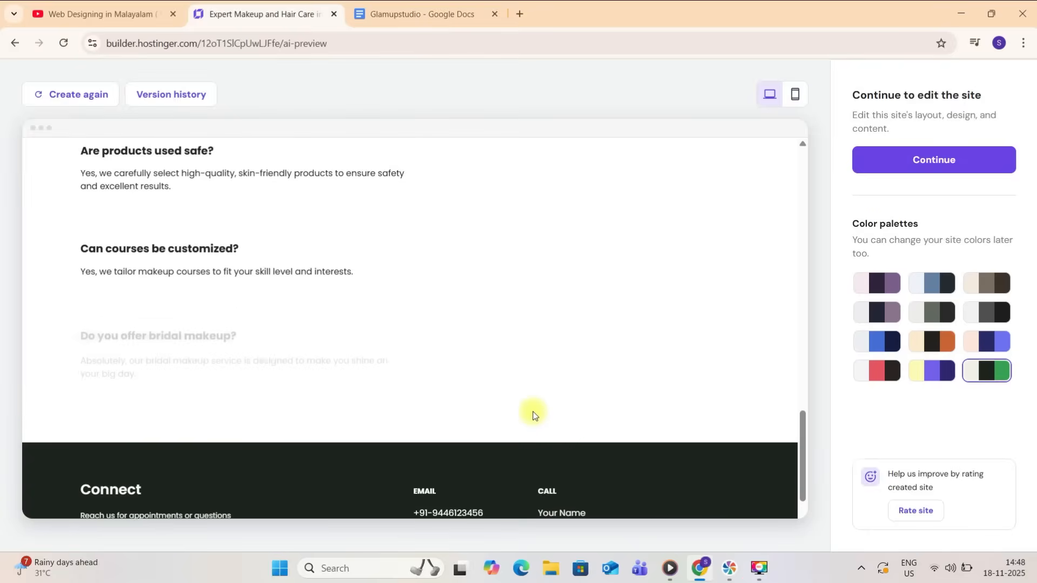
scroll(533, 414, up, 12)
scroll(533, 415, up, 10)
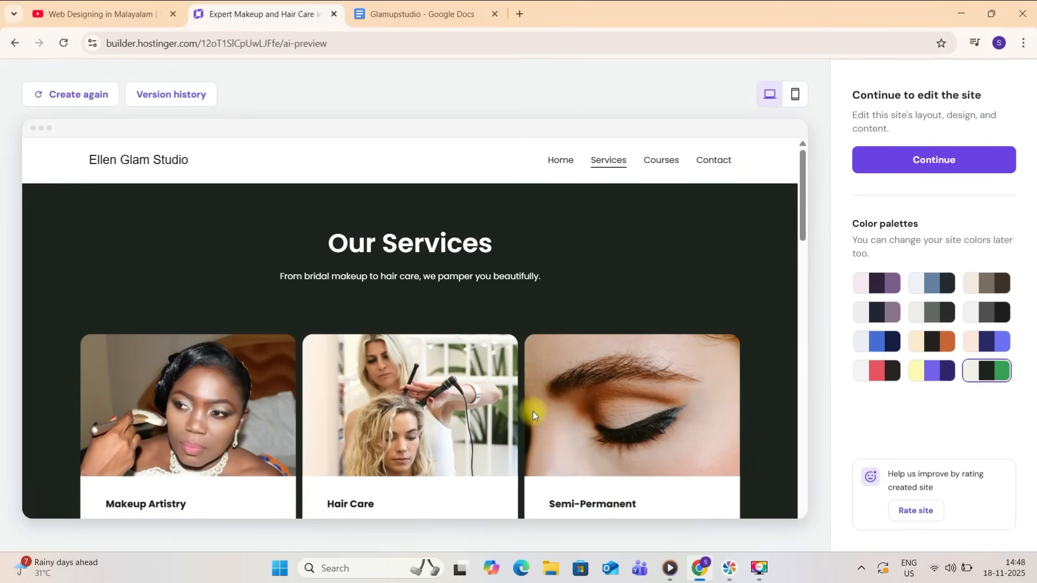
- Preview the site in mobile view, checking the Services page, the navigation menu and the Home page
click(795, 95)
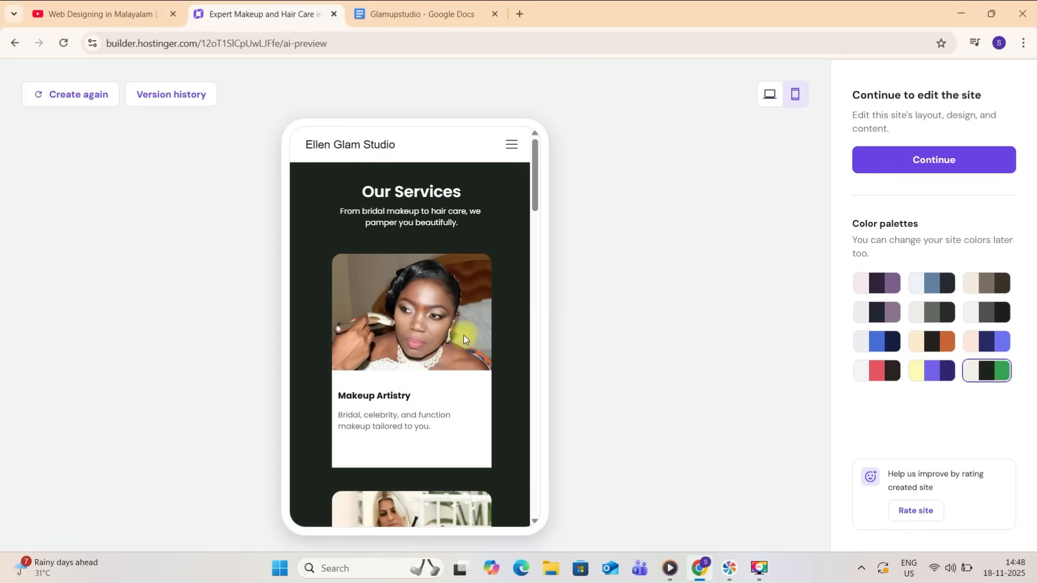
scroll(464, 338, down, 15)
scroll(463, 339, up, 15)
click(509, 150)
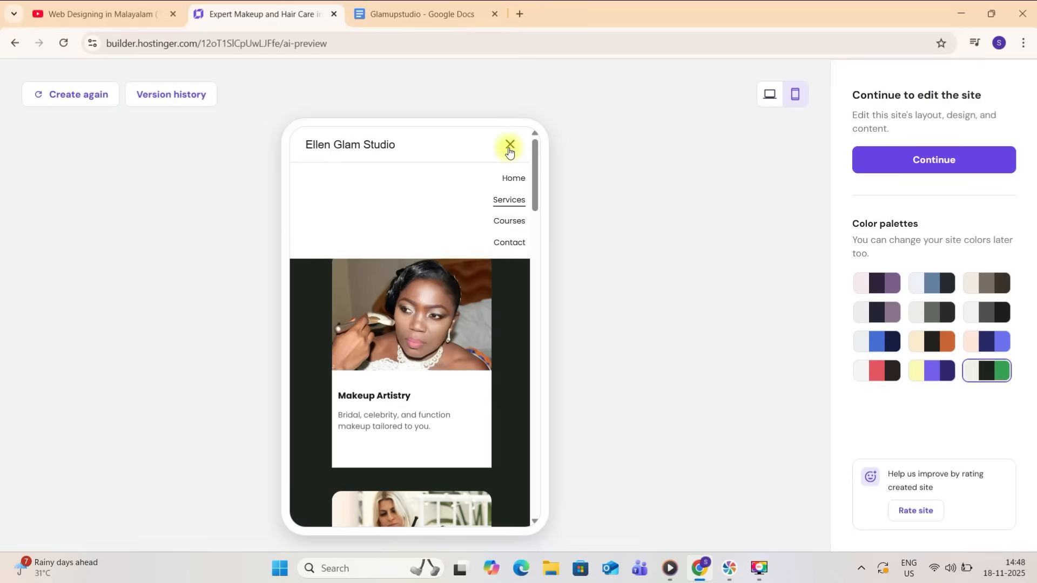
click(513, 181)
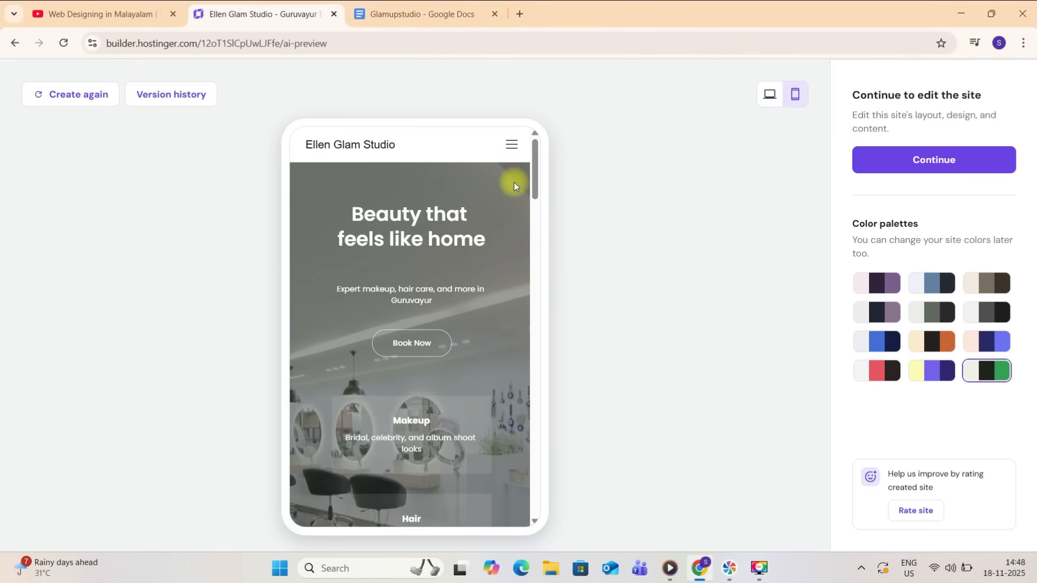
scroll(468, 446, down, 10)
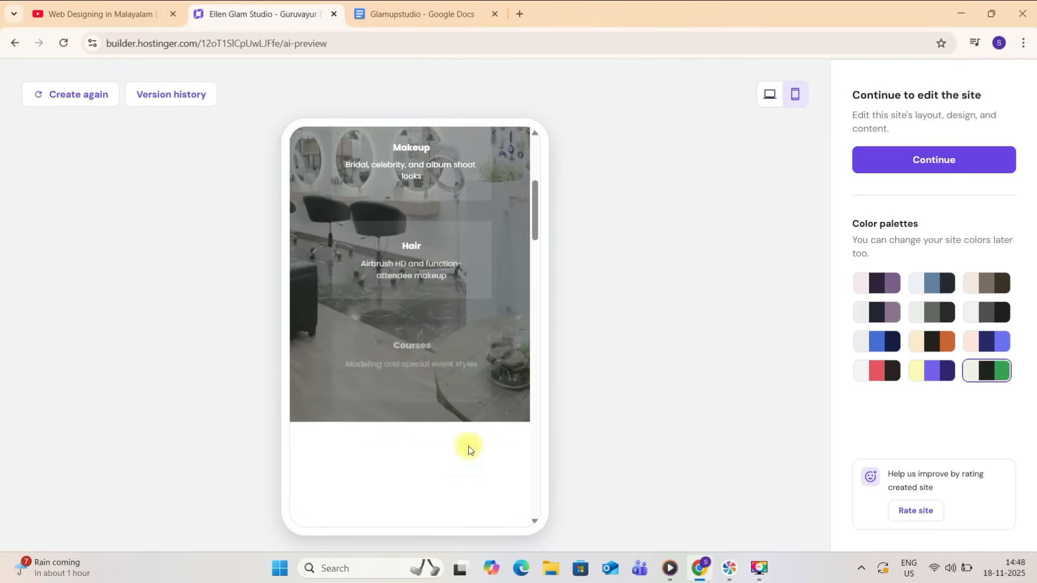
scroll(469, 446, down, 15)
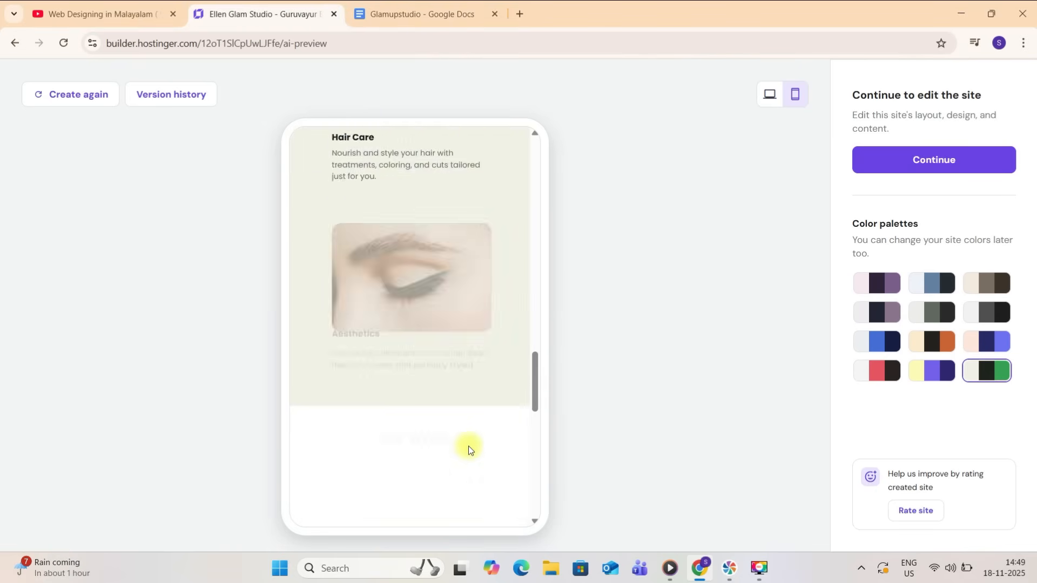
scroll(469, 446, up, 20)
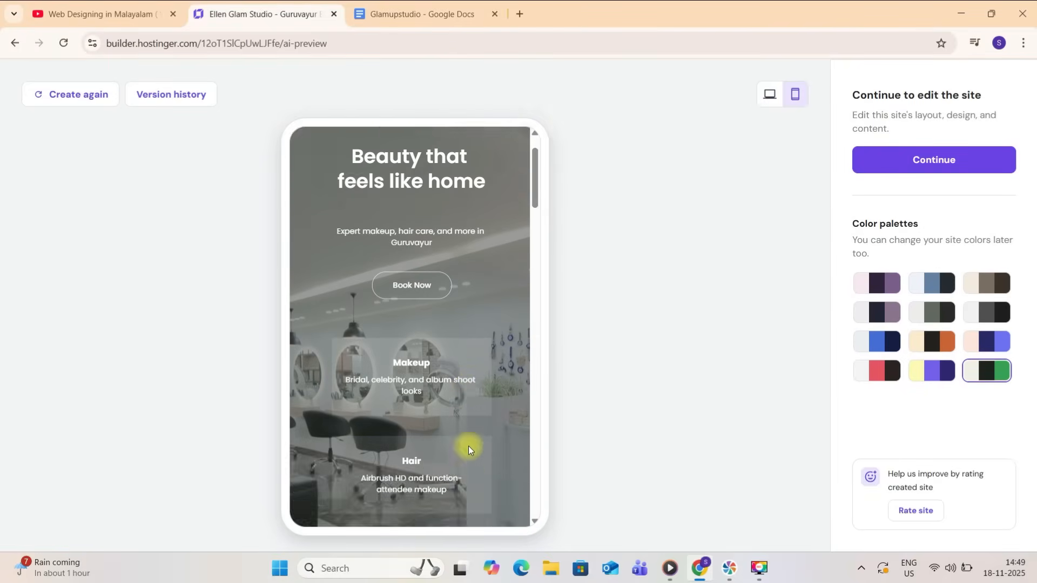
- Return the preview to desktop view and continue to edit the site in the website editor
click(760, 105)
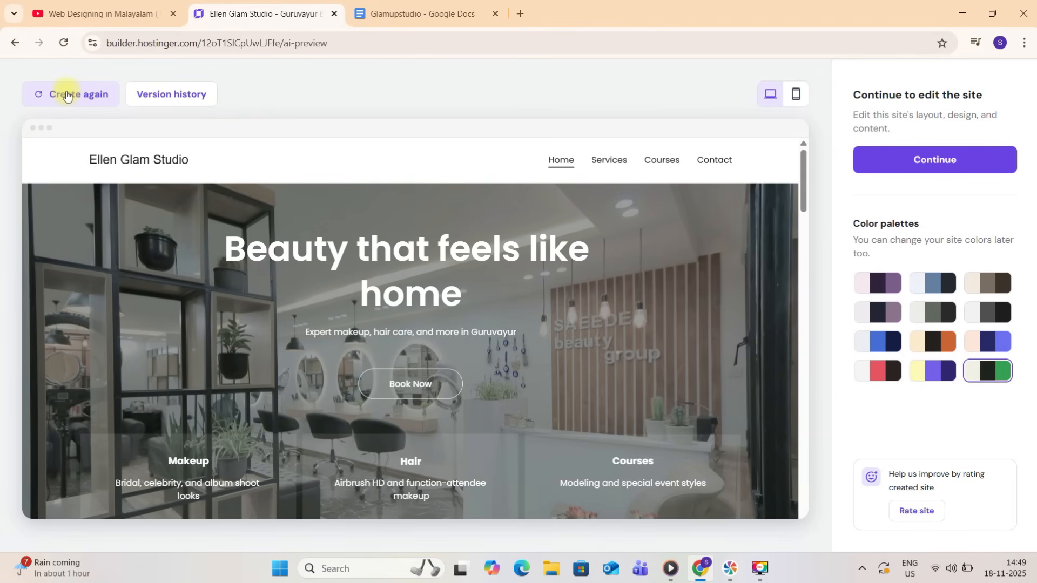
click(951, 163)
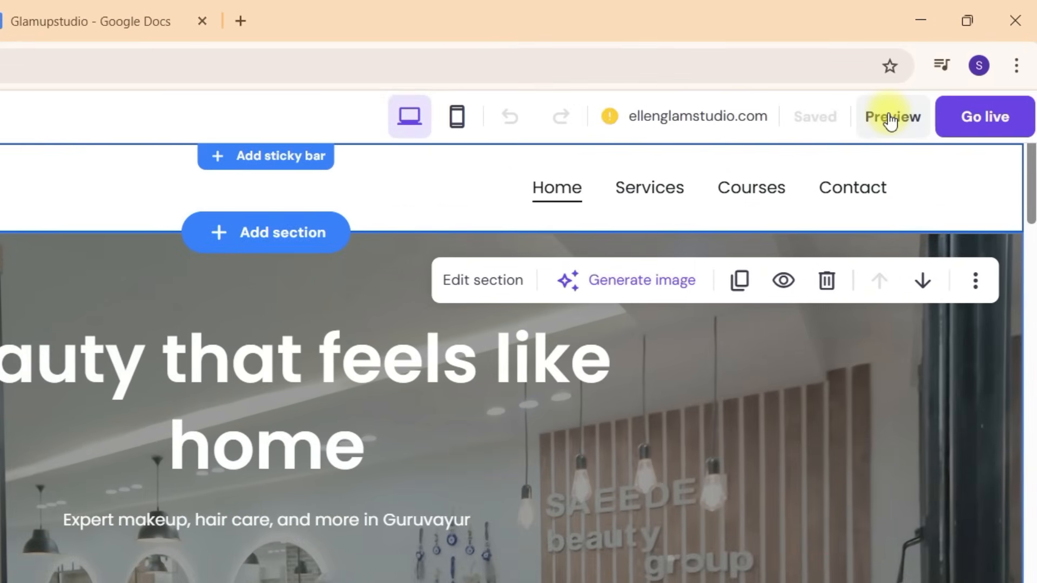
- Preview the full home page from the hero section to the footer contact details, and return to the editor
click(891, 118)
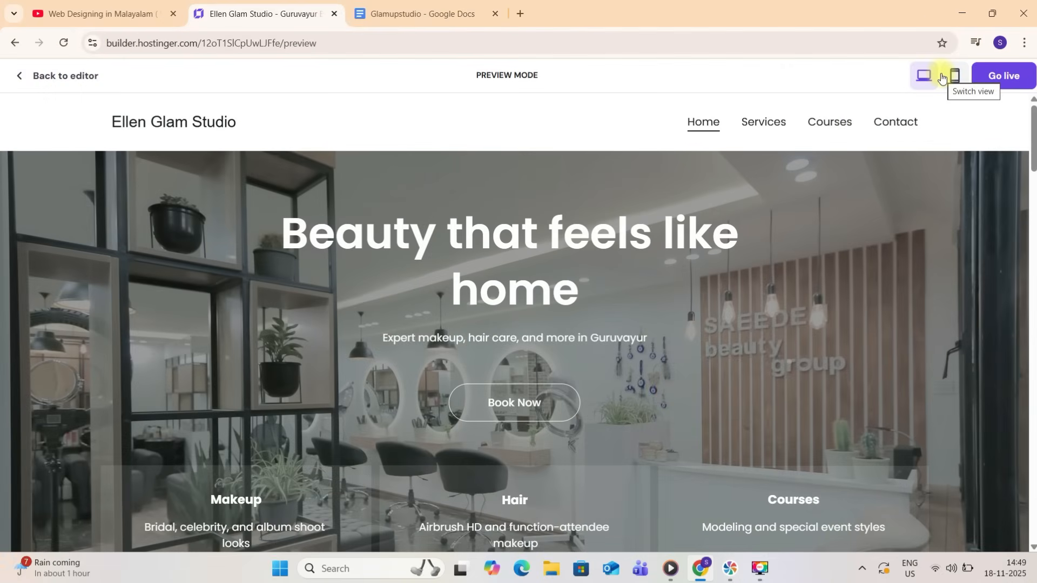
scroll(612, 346, down, 7)
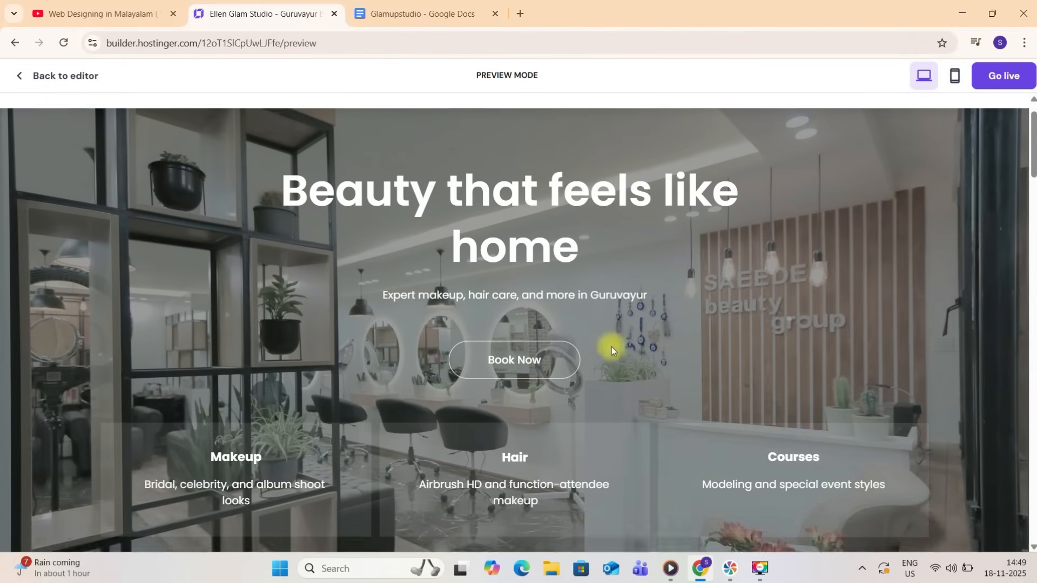
scroll(612, 346, down, 15)
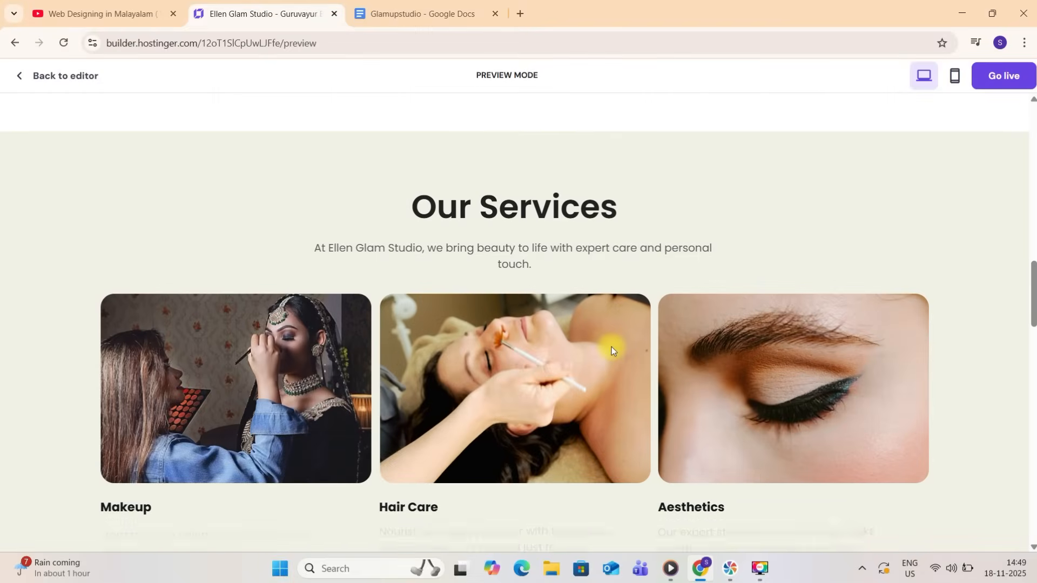
scroll(611, 347, down, 10)
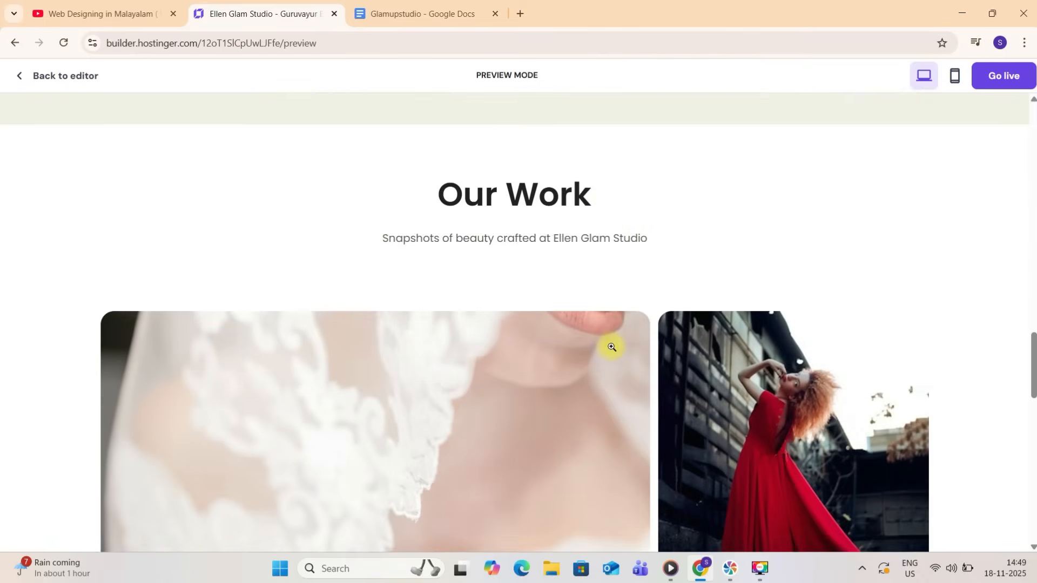
scroll(611, 347, down, 10)
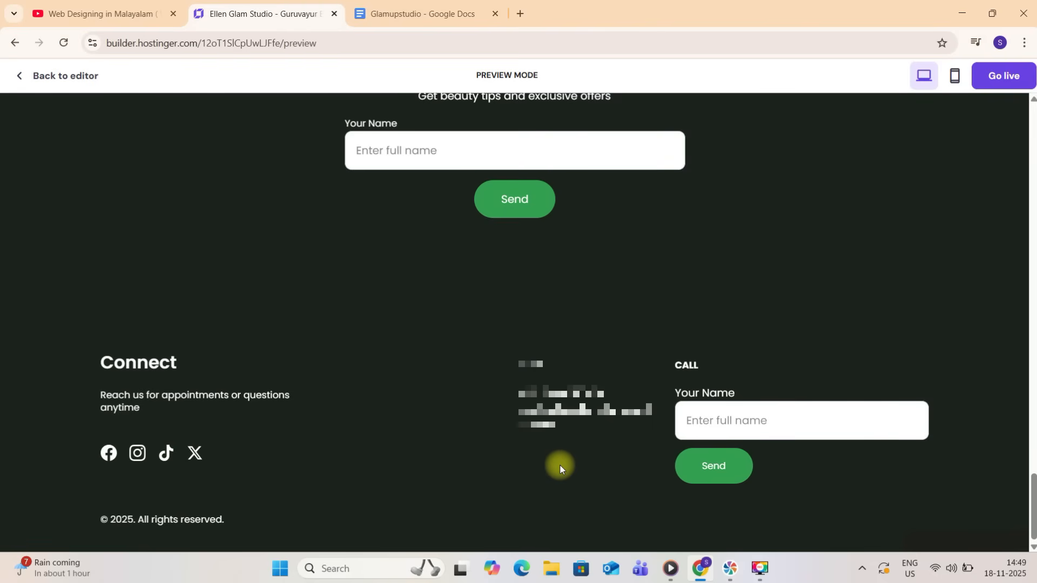
scroll(560, 468, up, 20)
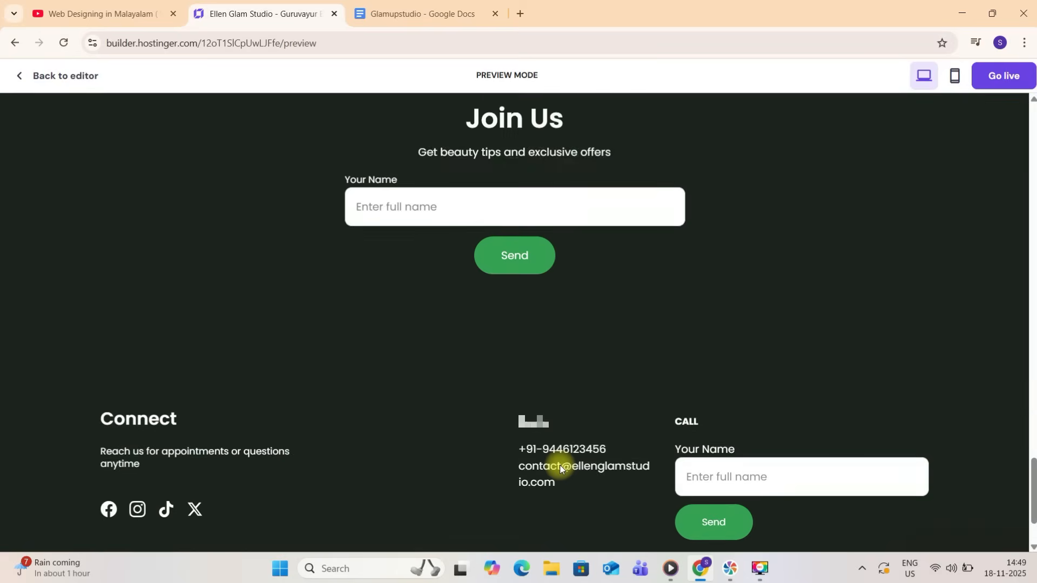
scroll(560, 468, up, 10)
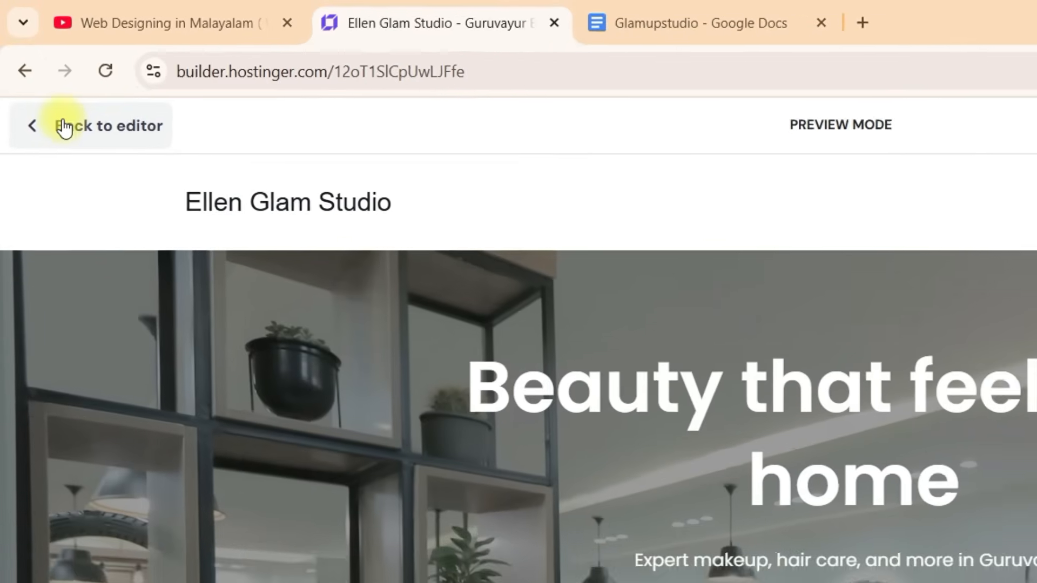
click(63, 128)
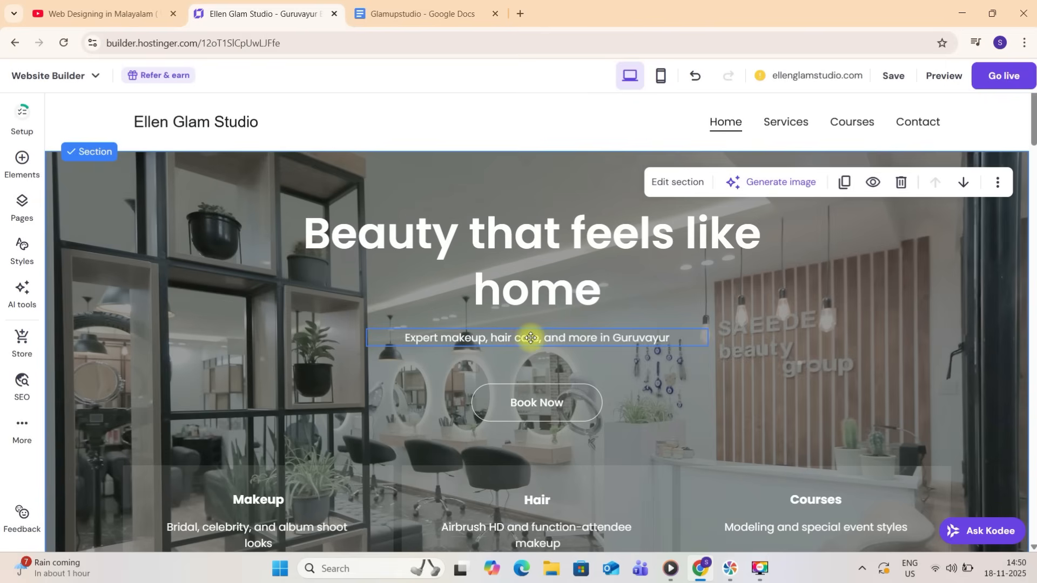
- Try out text editing on the hero heading by deleting the word "home" and entering it again
click(612, 274)
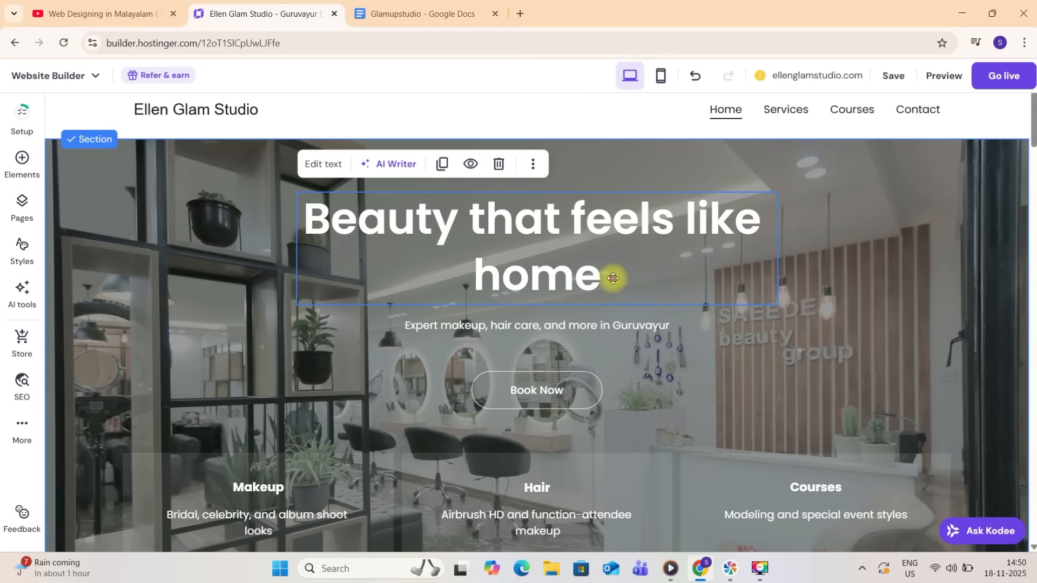
click(614, 279)
key(BackSpace)
key(BackSpace)
key(BackSpace)
key(BackSpace)
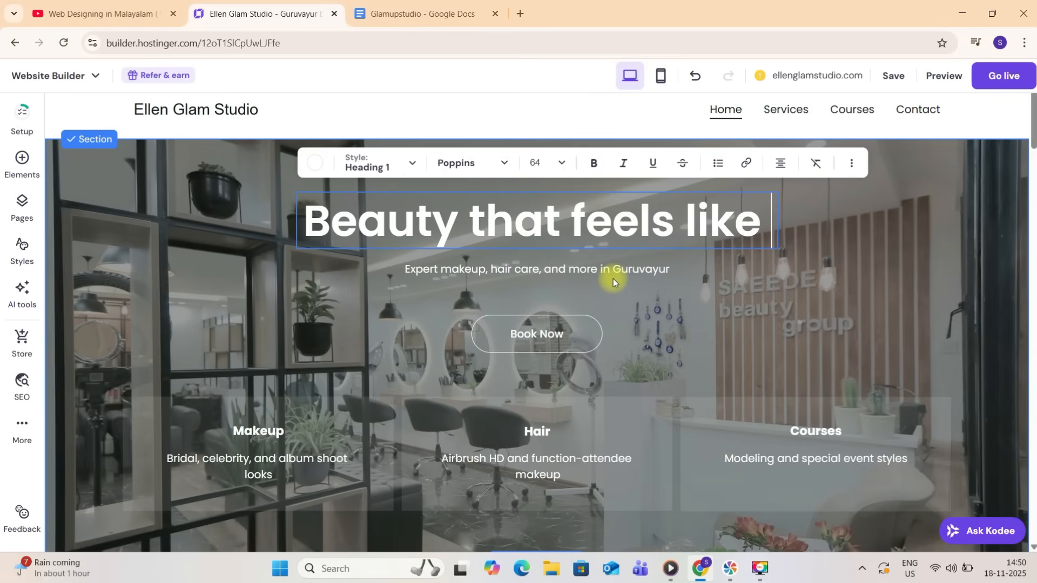
text(home)
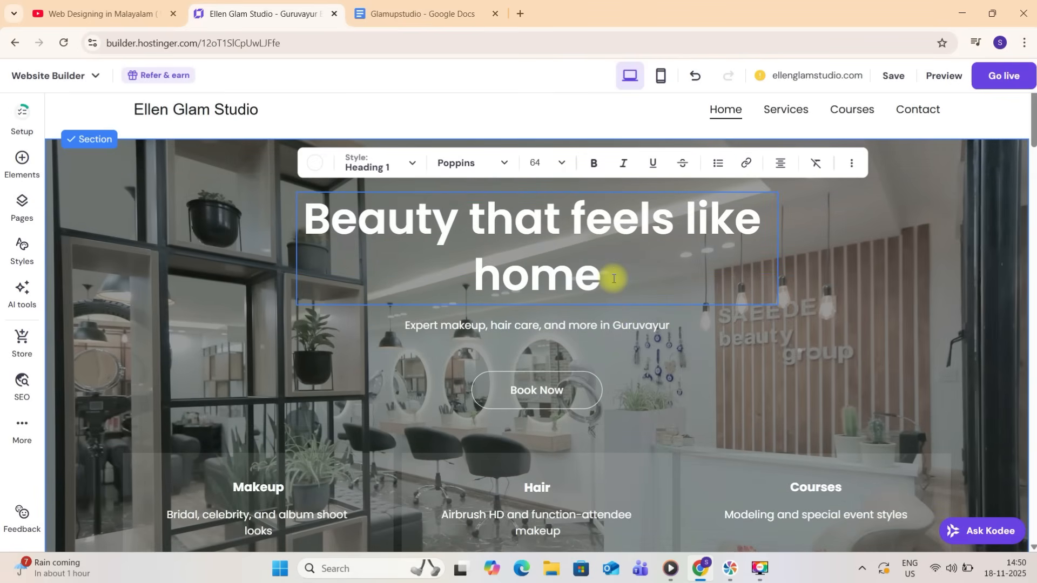
key(Escape)
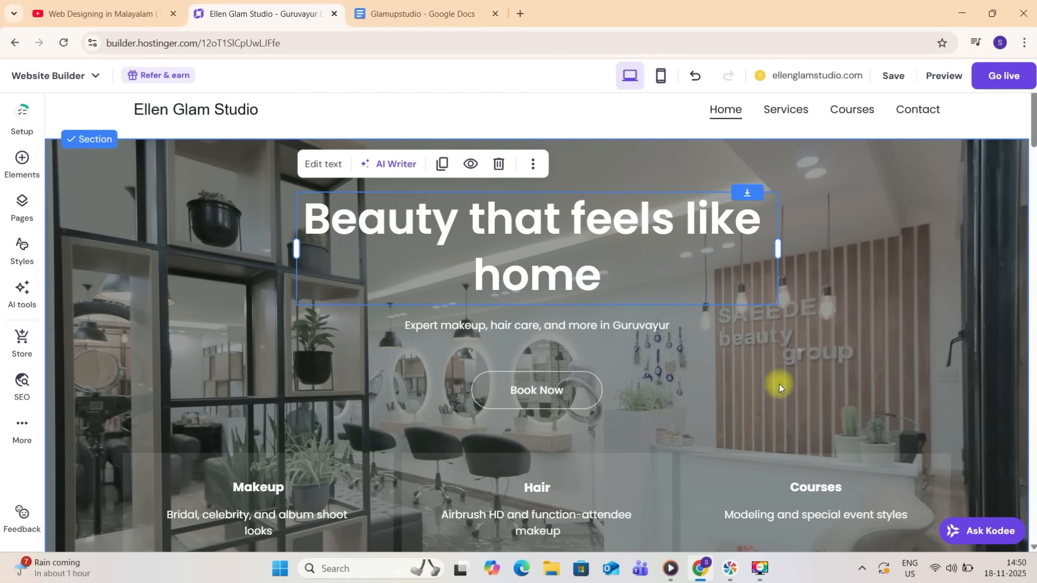
click(779, 384)
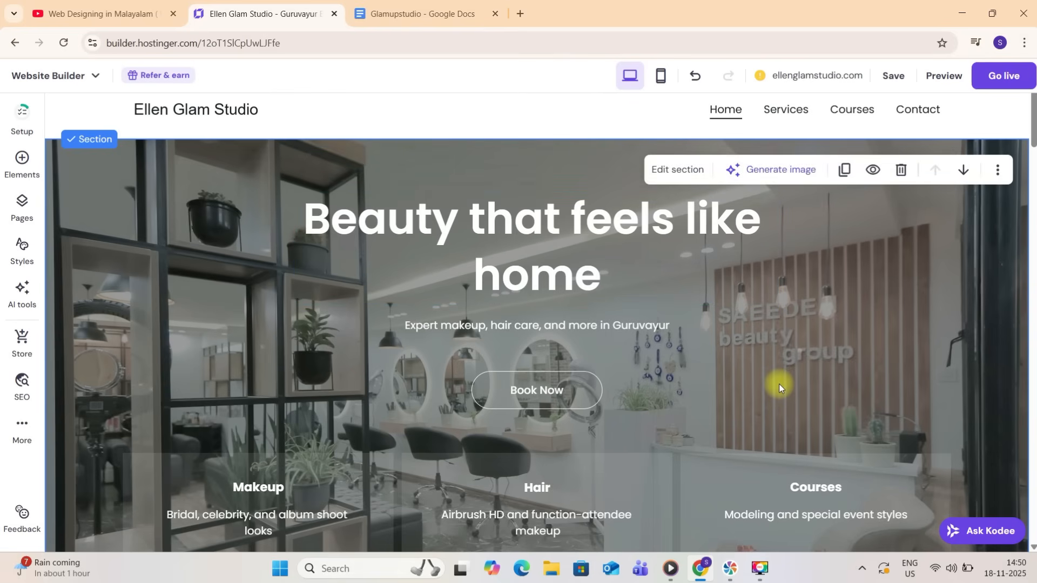
- Select the storefront image in the Welcome to Ellen Glam Studio section and look over its editing options
scroll(779, 384, down, 10)
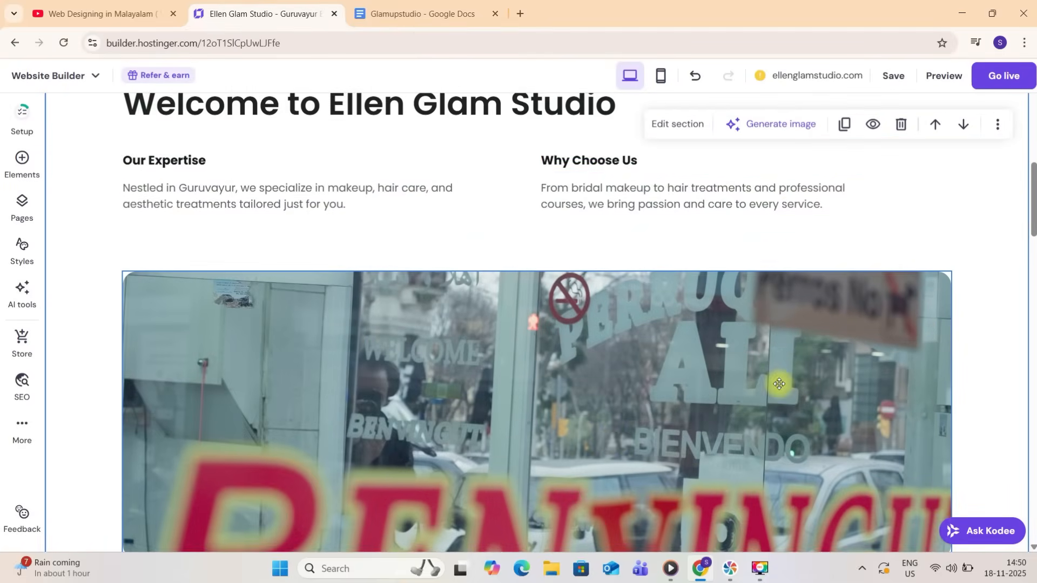
scroll(779, 384, down, 2)
click(558, 349)
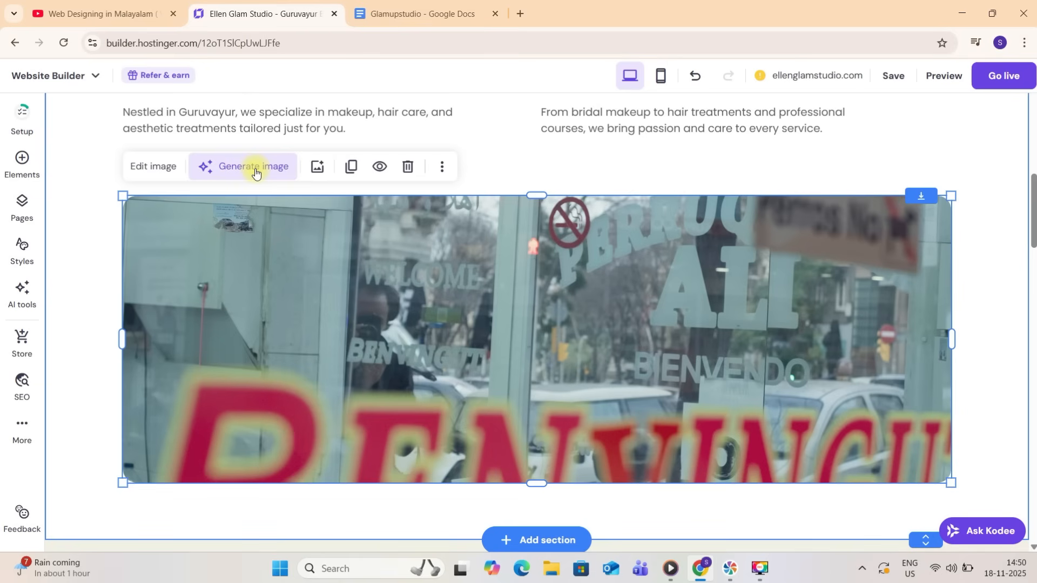
scroll(255, 171, up, 10)
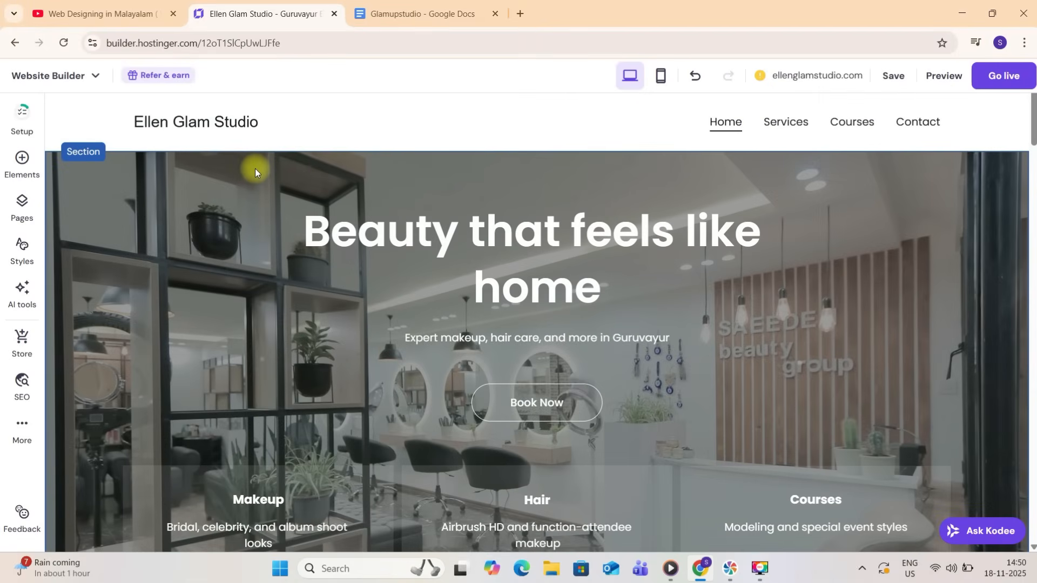
- Preview the home page from the hero section down to the Join Us form, and publish the website
click(927, 75)
scroll(701, 331, down, 15)
scroll(701, 332, down, 12)
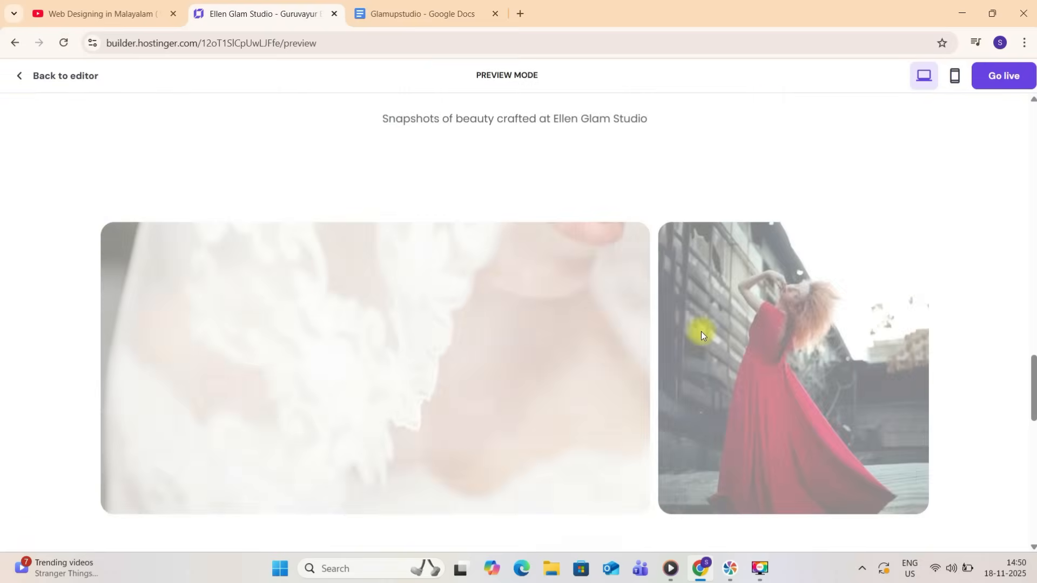
scroll(701, 332, down, 6)
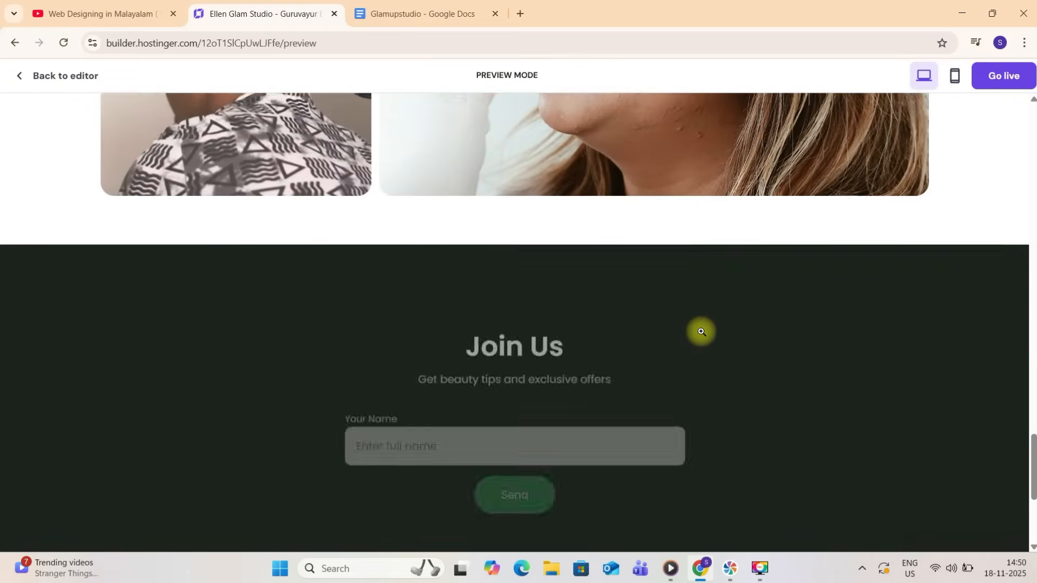
scroll(701, 332, up, 20)
scroll(701, 331, up, 10)
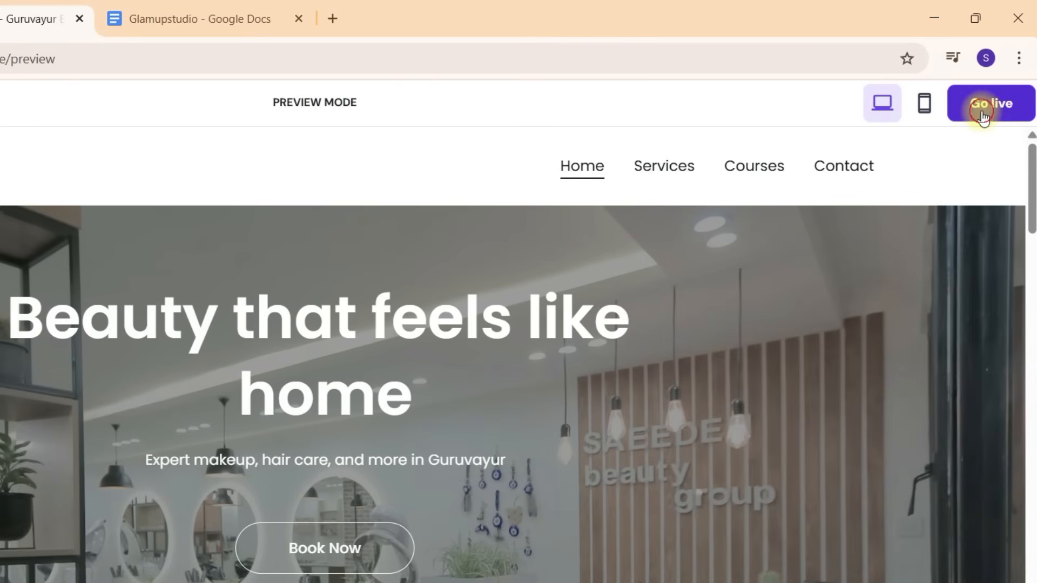
click(997, 86)
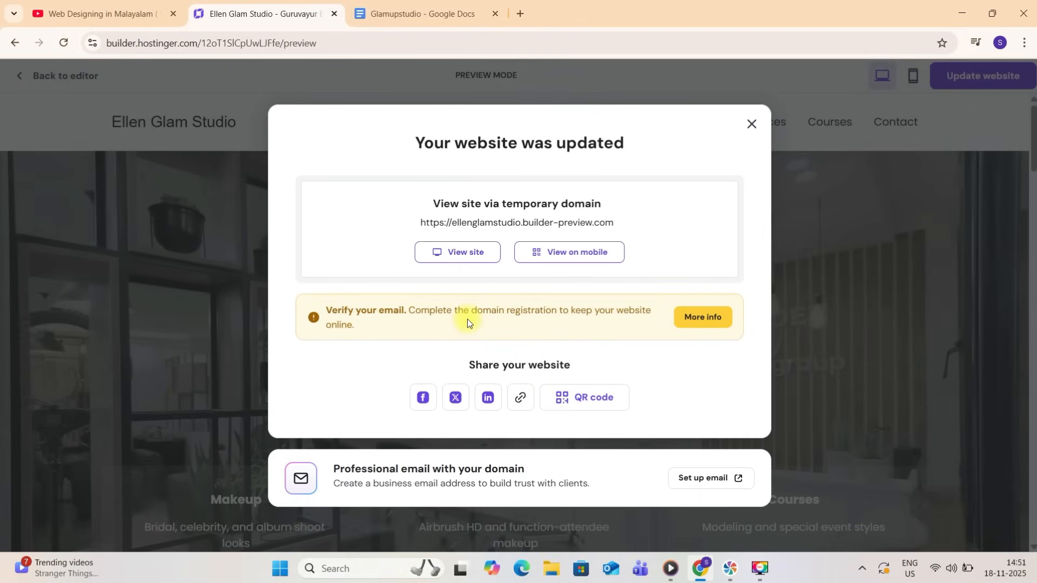
- Open the Gmail inbox in a new browser tab
click(521, 14)
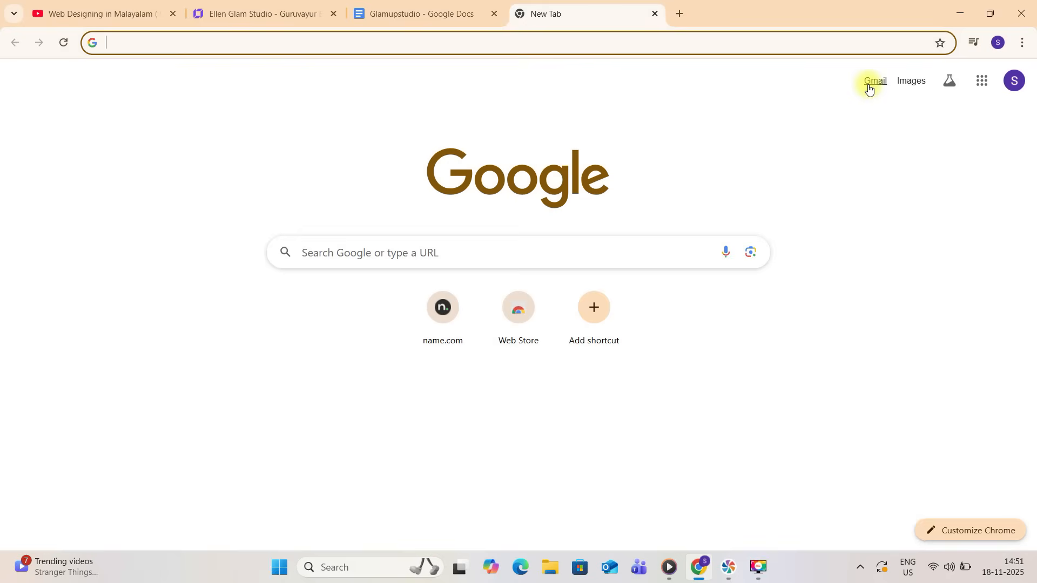
click(869, 84)
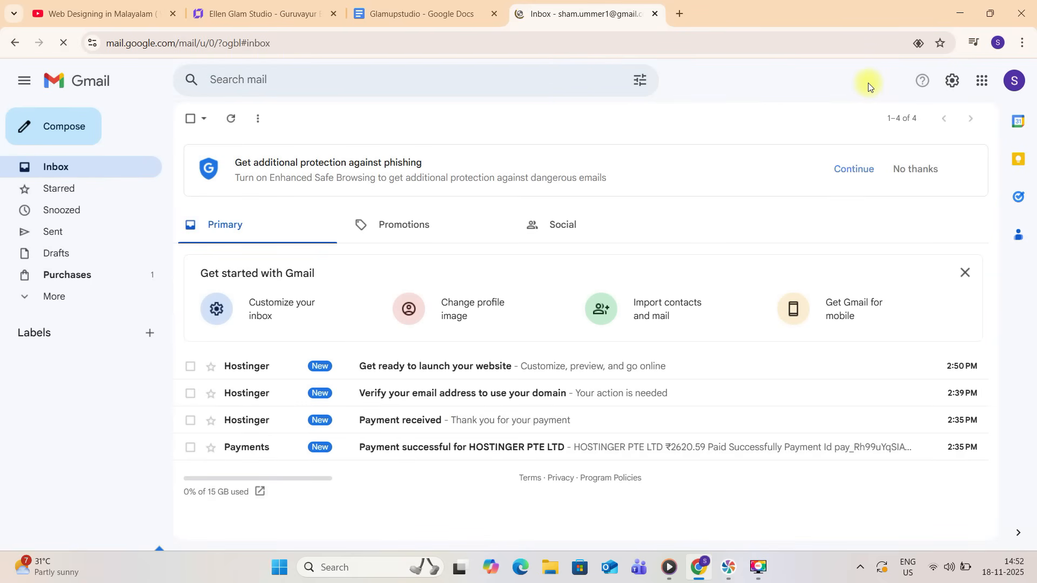